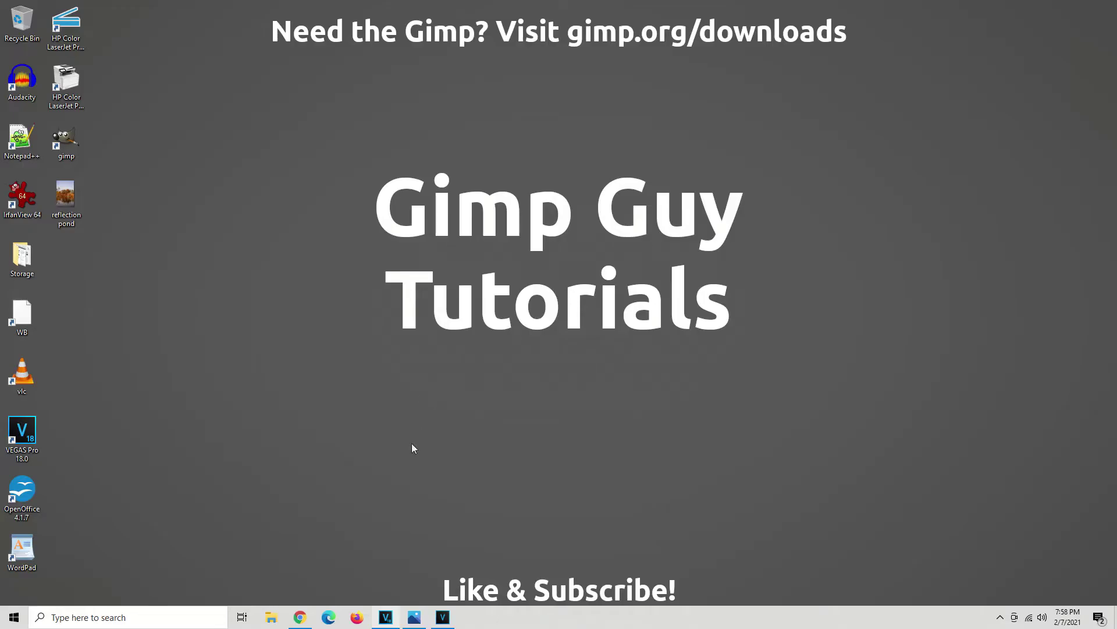
Open 'how do you add text and change or manipulate it in gimp.jpg' full-screen in Photos.
click(414, 617)
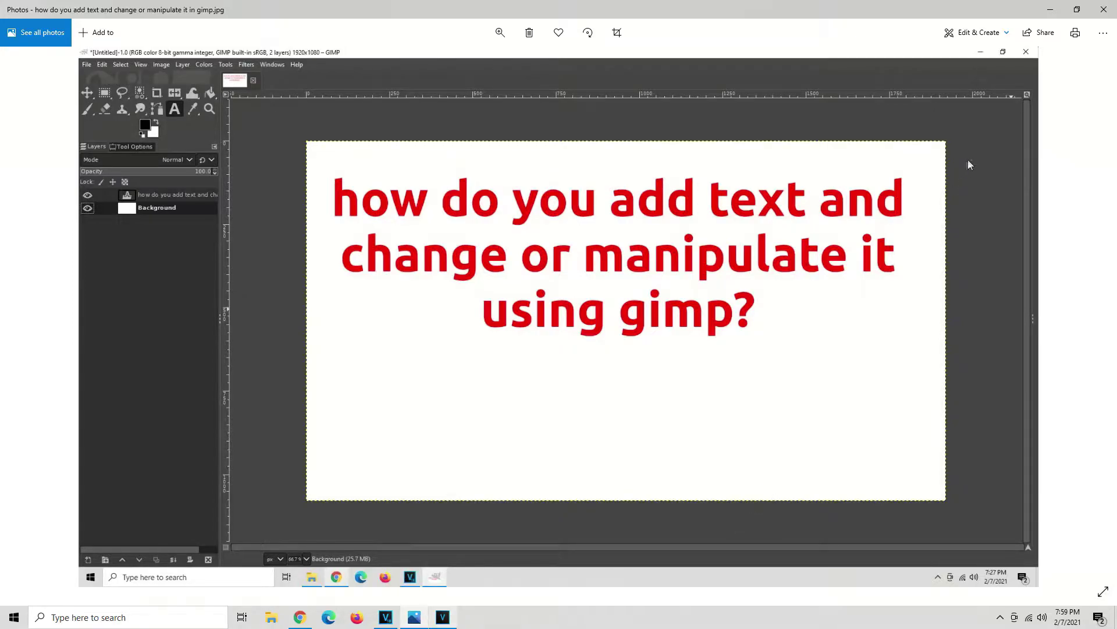
Minimize the Photos window so the 'Gimp Guy Tutorials' desktop shows.
click(1051, 11)
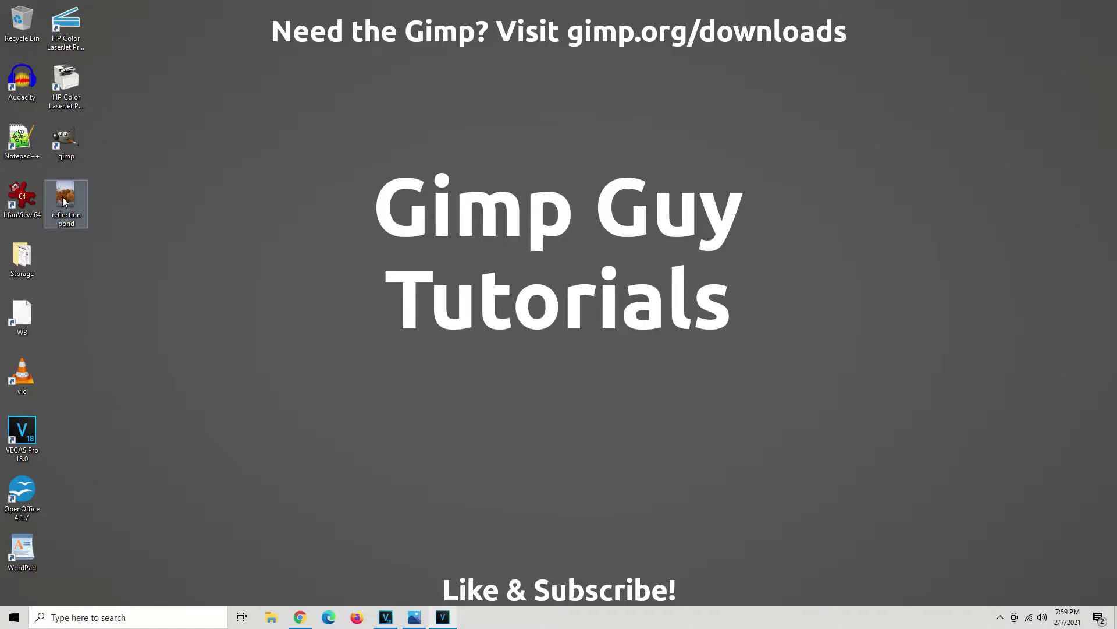
Drop the reflection pond desktop icon onto the GIMP shortcut to open the 3072x4608 photo.
drag(64, 201, 64, 144)
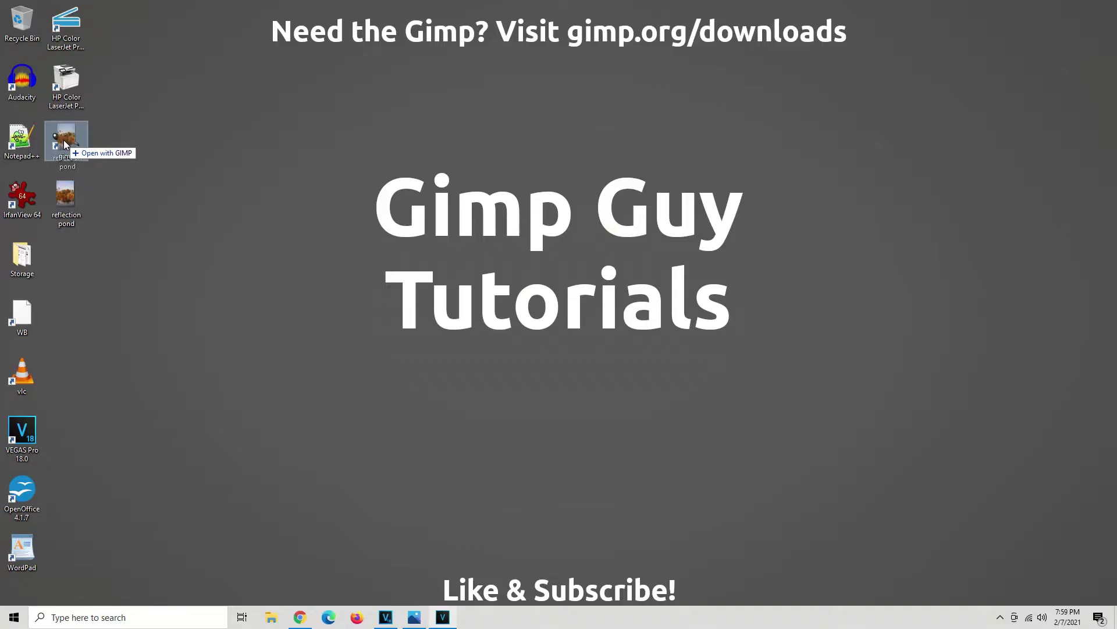
drag(64, 144, 64, 145)
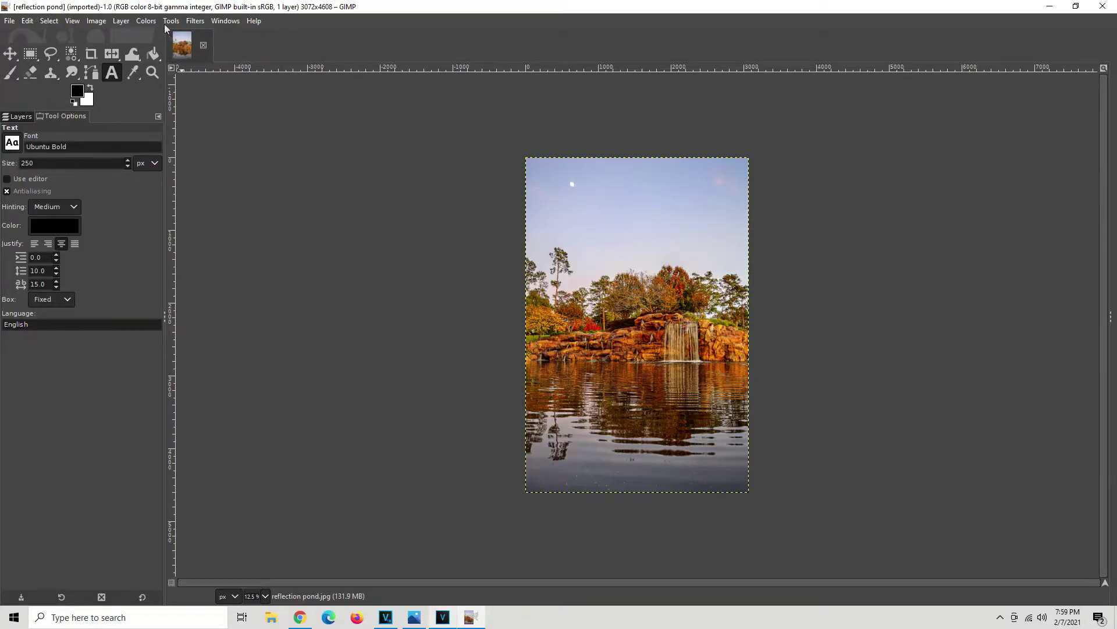
Zoom in with a rectangle around the whole reflection pond photo so it fills the view.
click(151, 73)
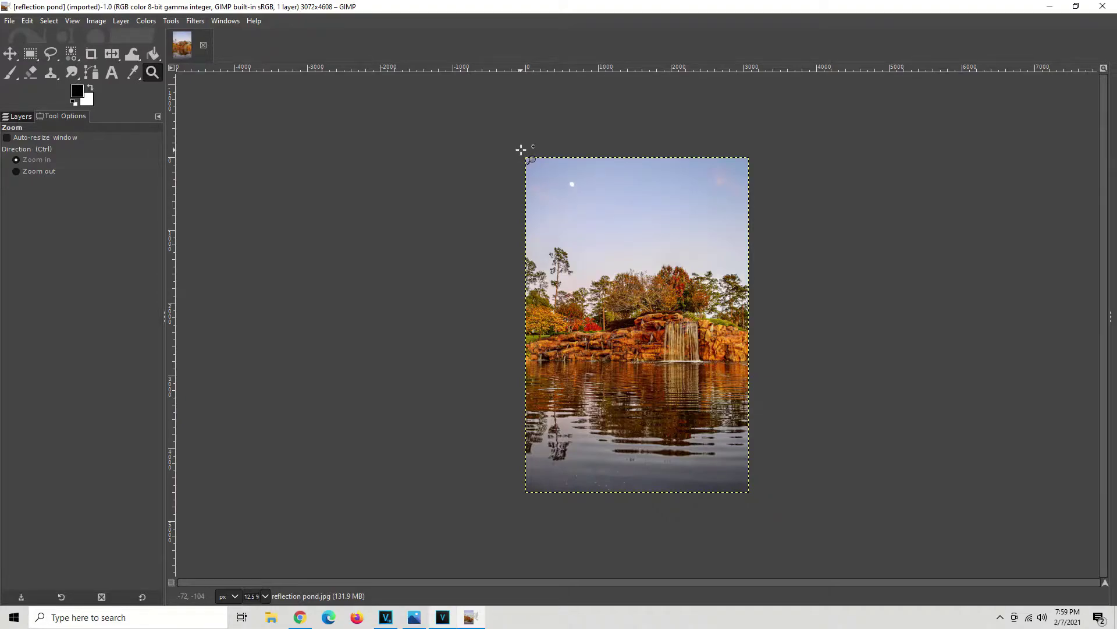
drag(521, 150, 755, 500)
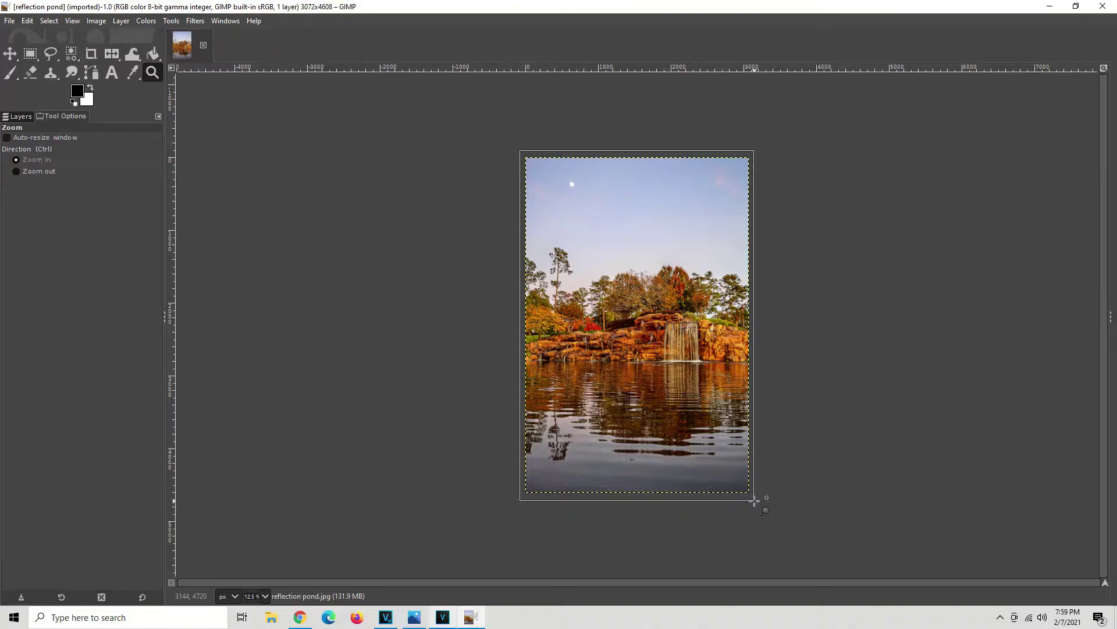
drag(754, 500, 754, 500)
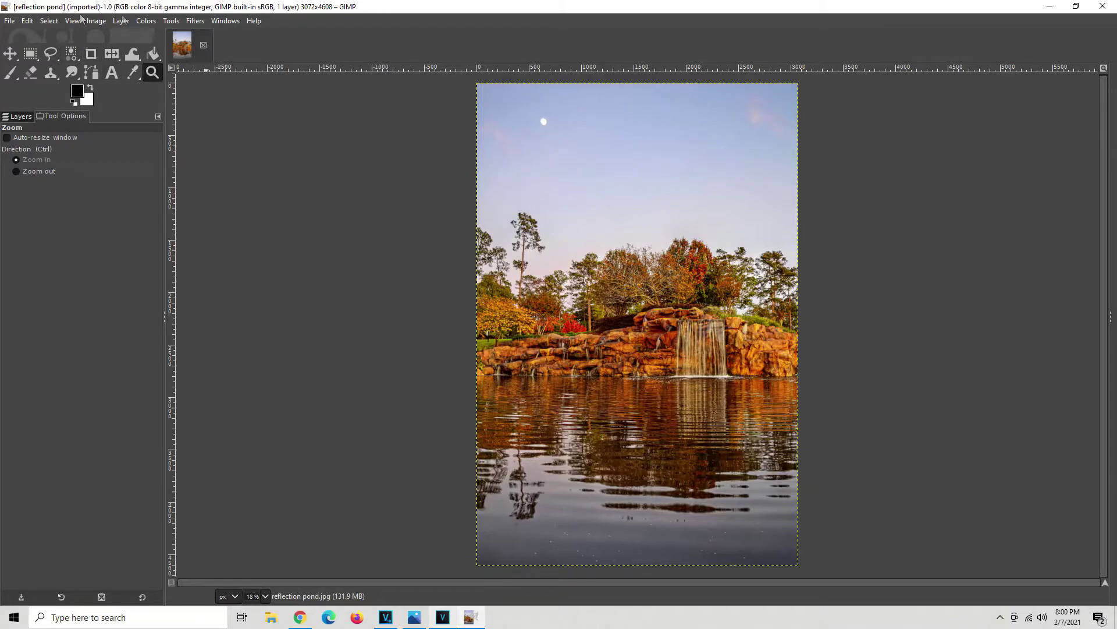
Select the Text tool, then detach and close its Tool Options panel.
click(112, 74)
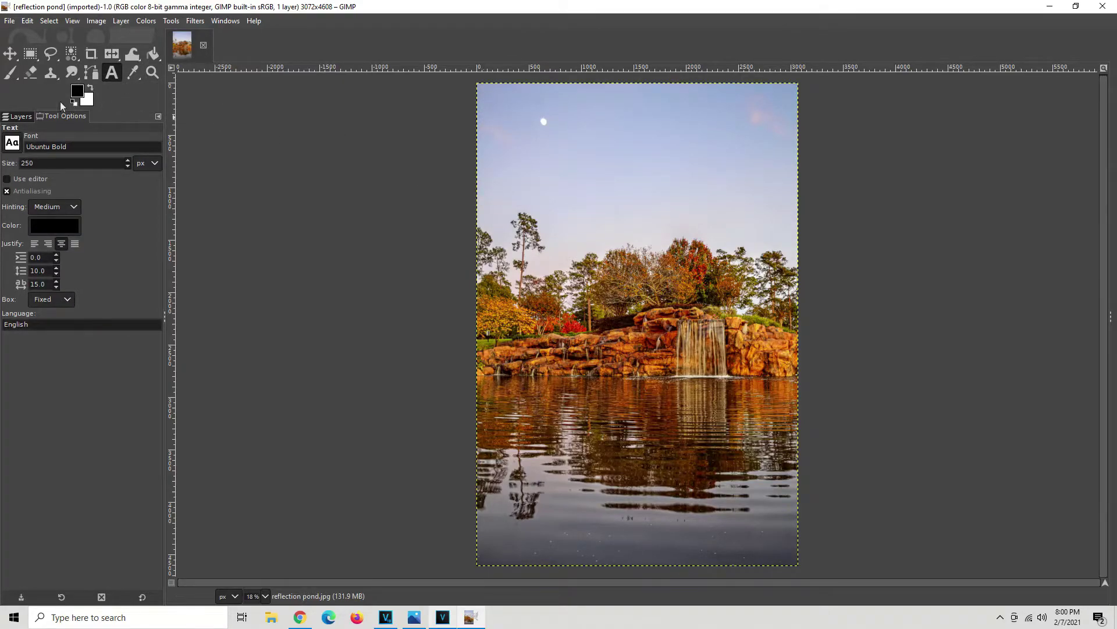
drag(44, 119, 125, 152)
click(239, 143)
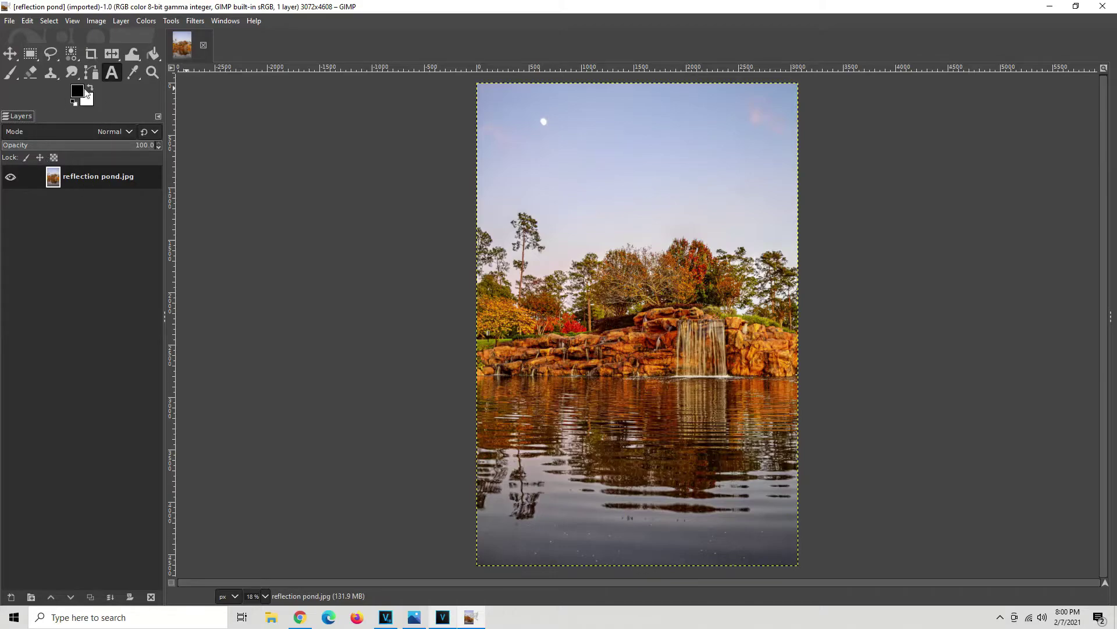
Re-dock Tool Options beside Layers, showing the Ubuntu Bold 250 px text settings.
click(159, 116)
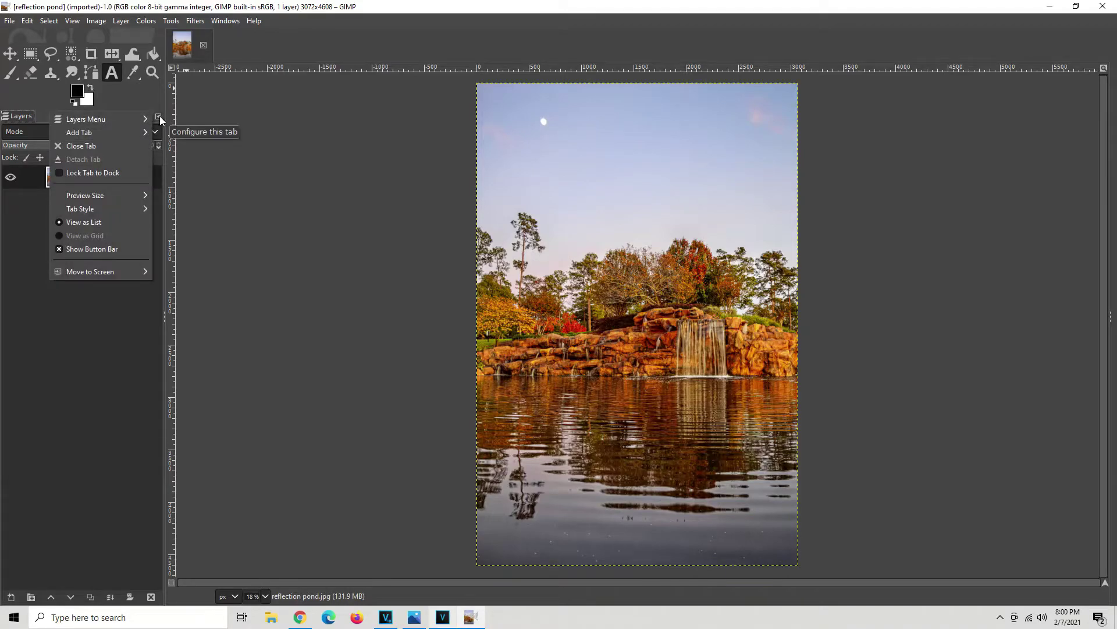
mouse_move(124, 132)
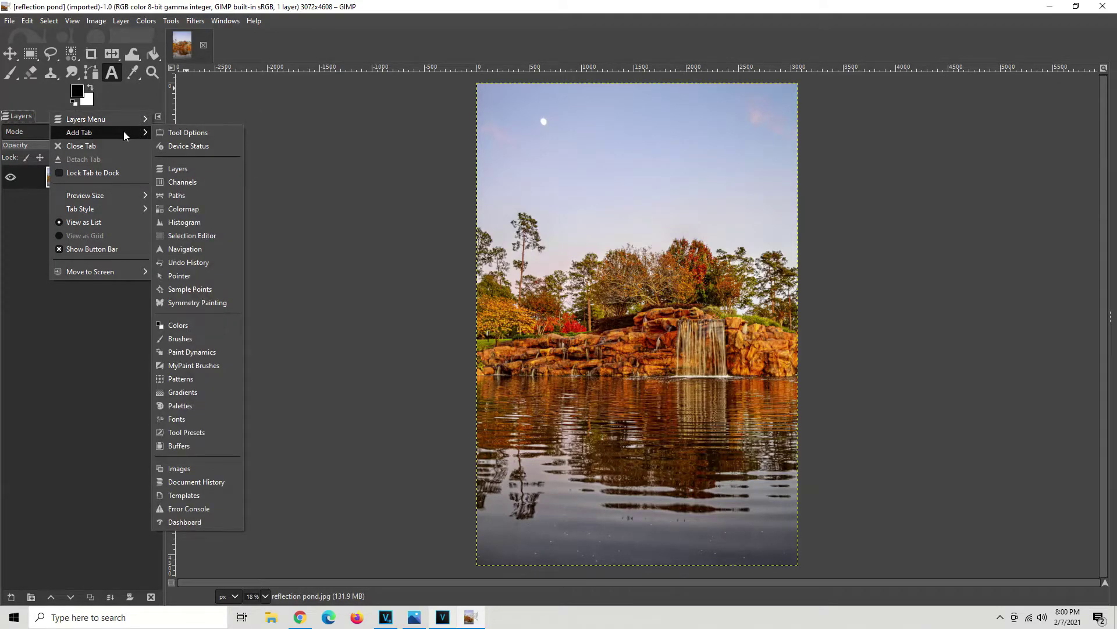
click(188, 134)
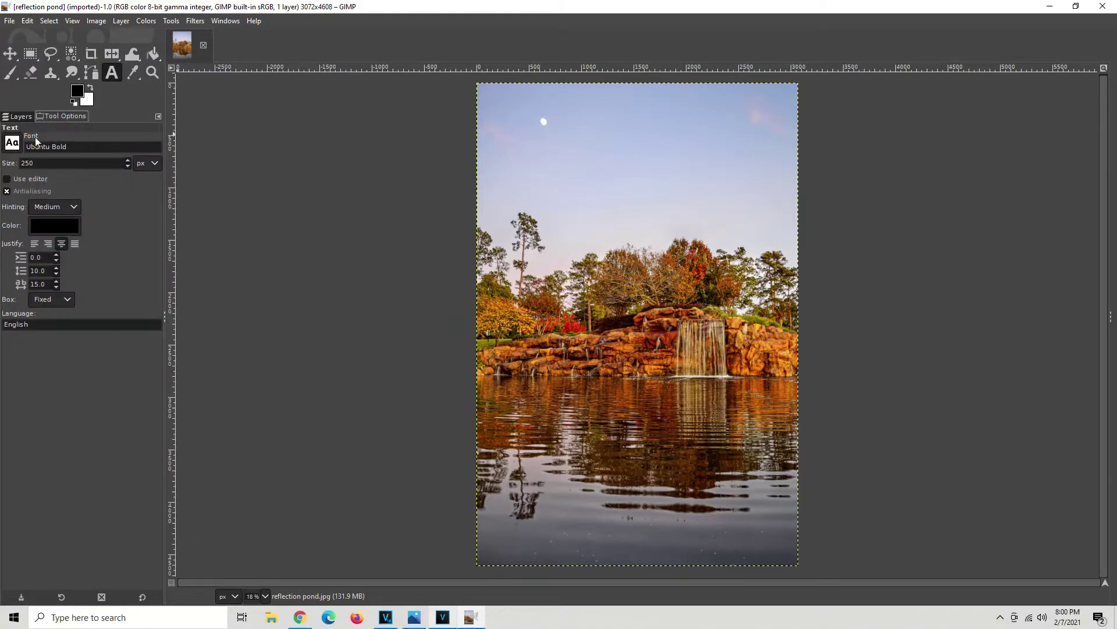
click(25, 117)
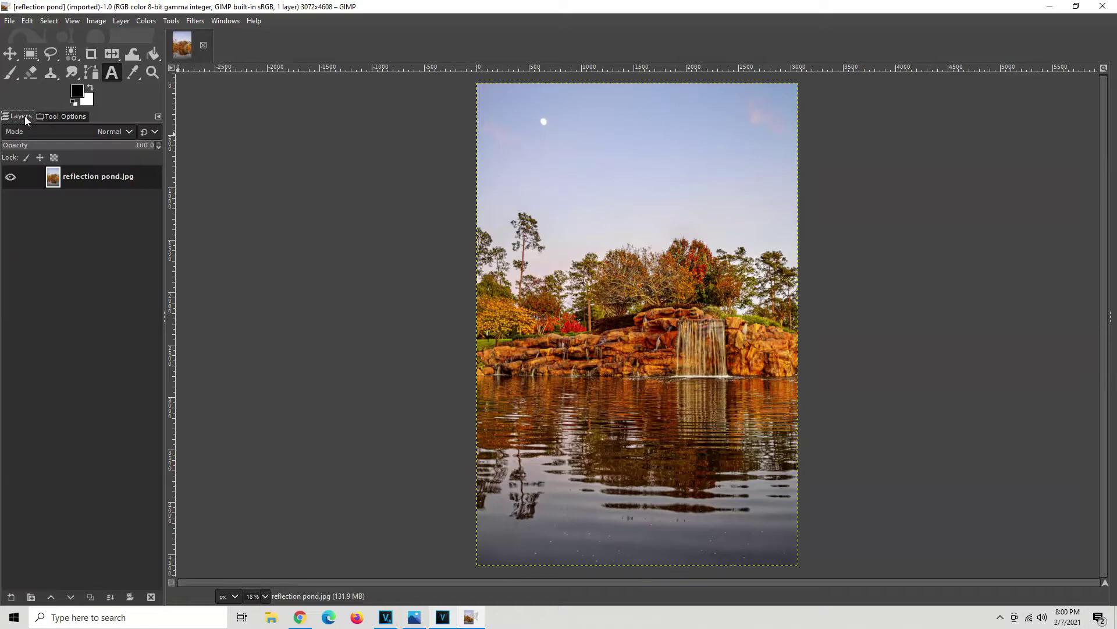
click(54, 117)
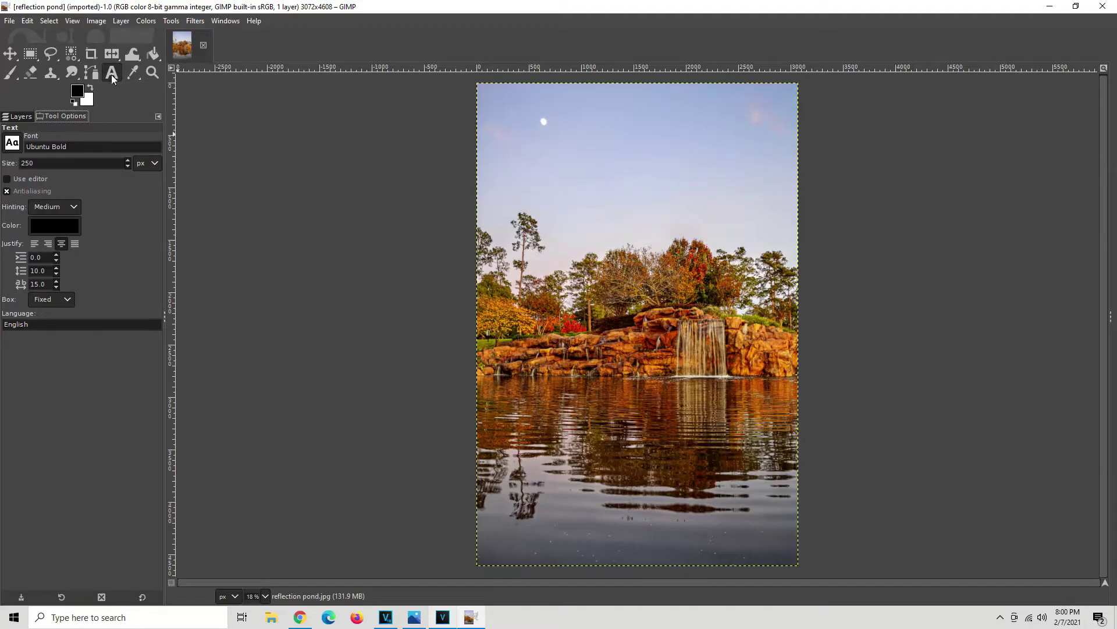
Draw a text box across the sky and type 'BE HAPPY' without the exclamation mark.
click(487, 94)
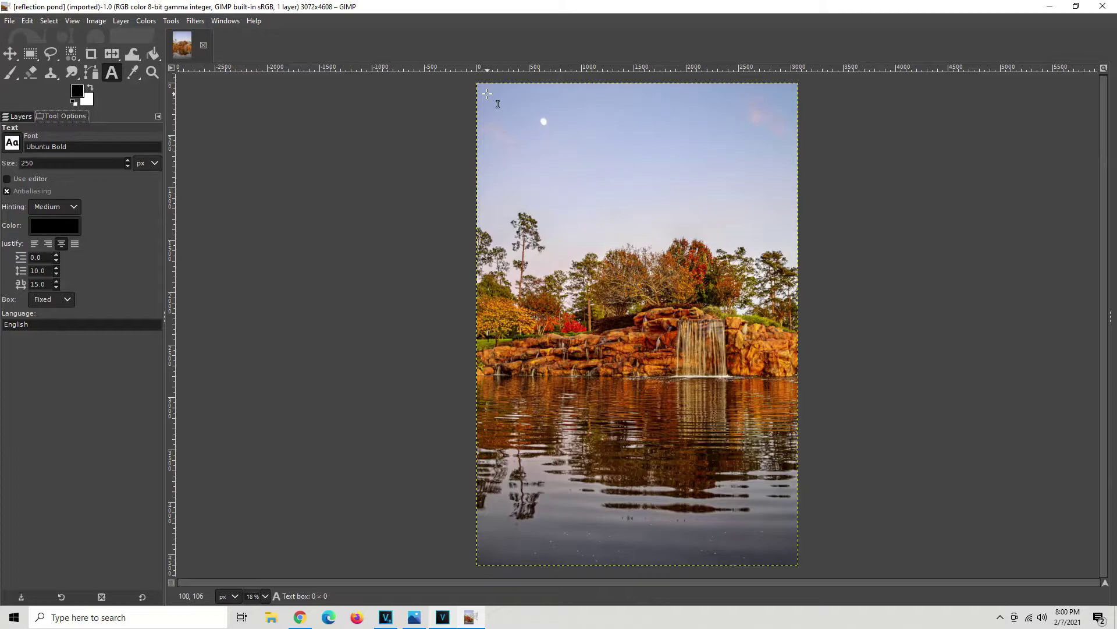
drag(487, 94, 792, 168)
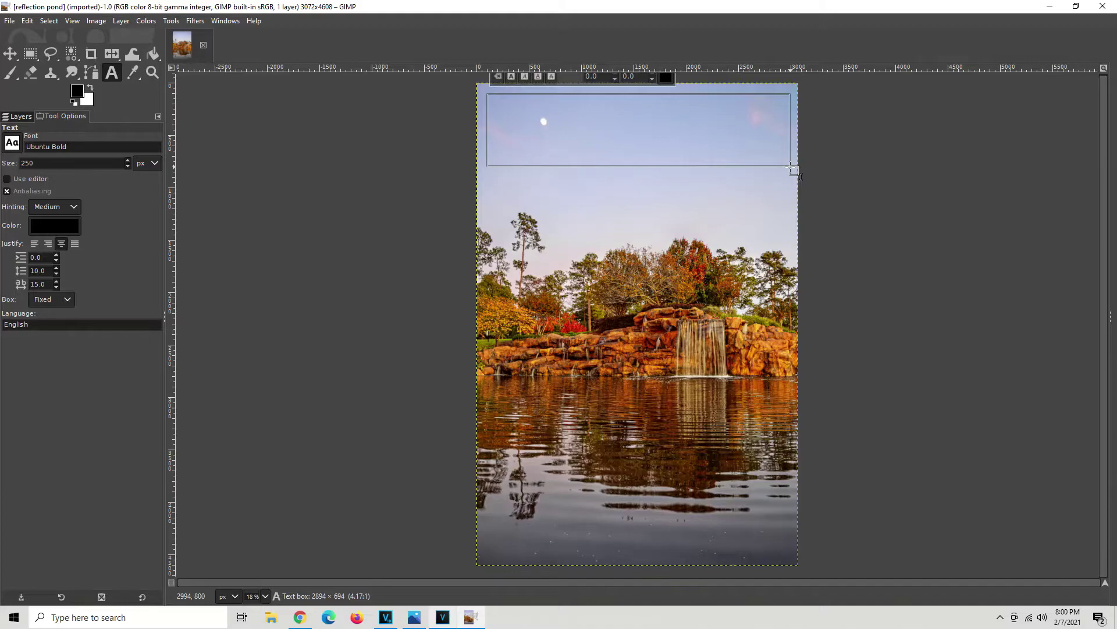
drag(794, 170, 793, 170)
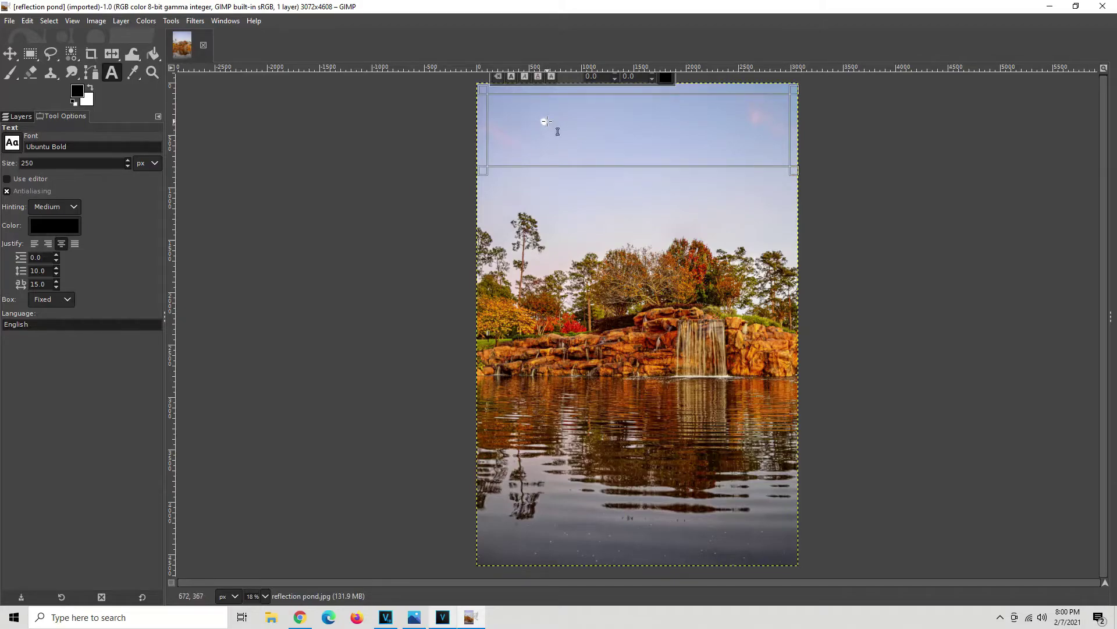
text(B)
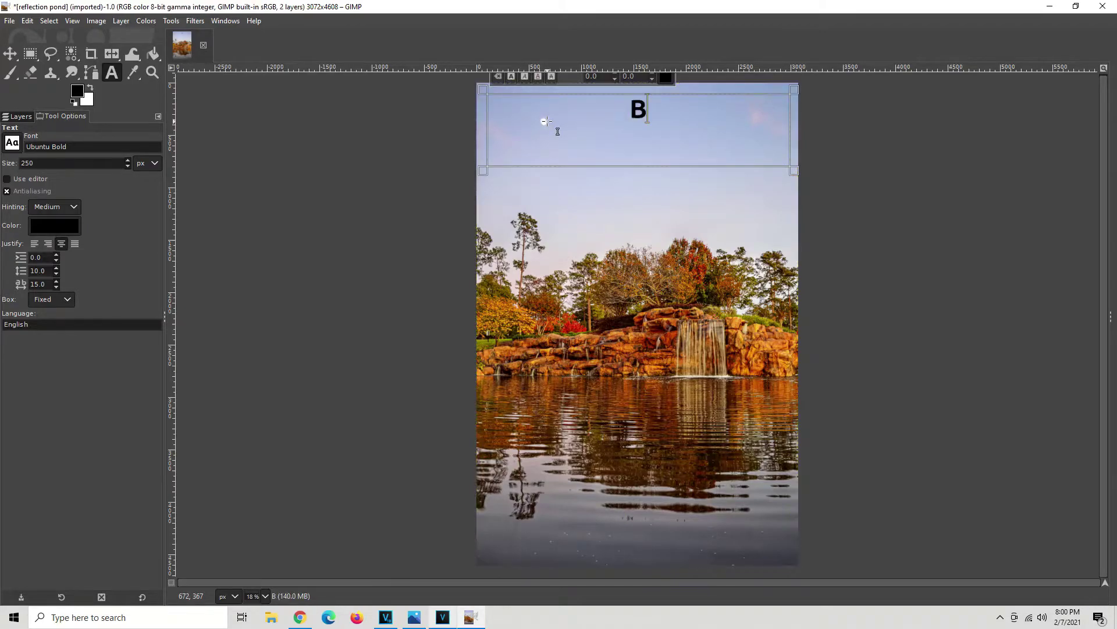
text(E HA)
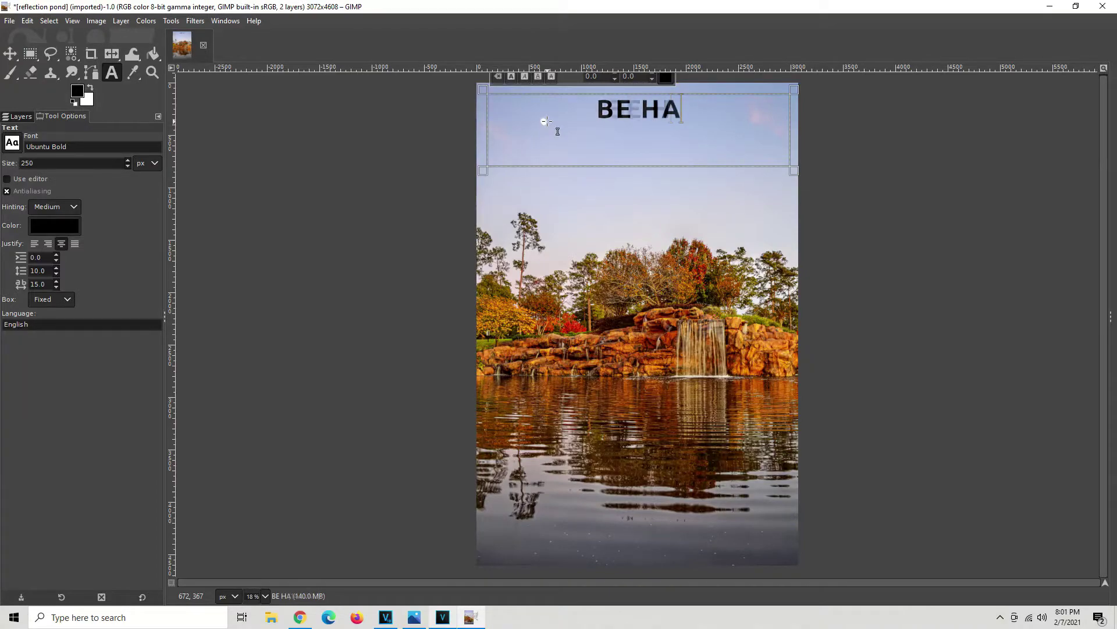
text(PPY)
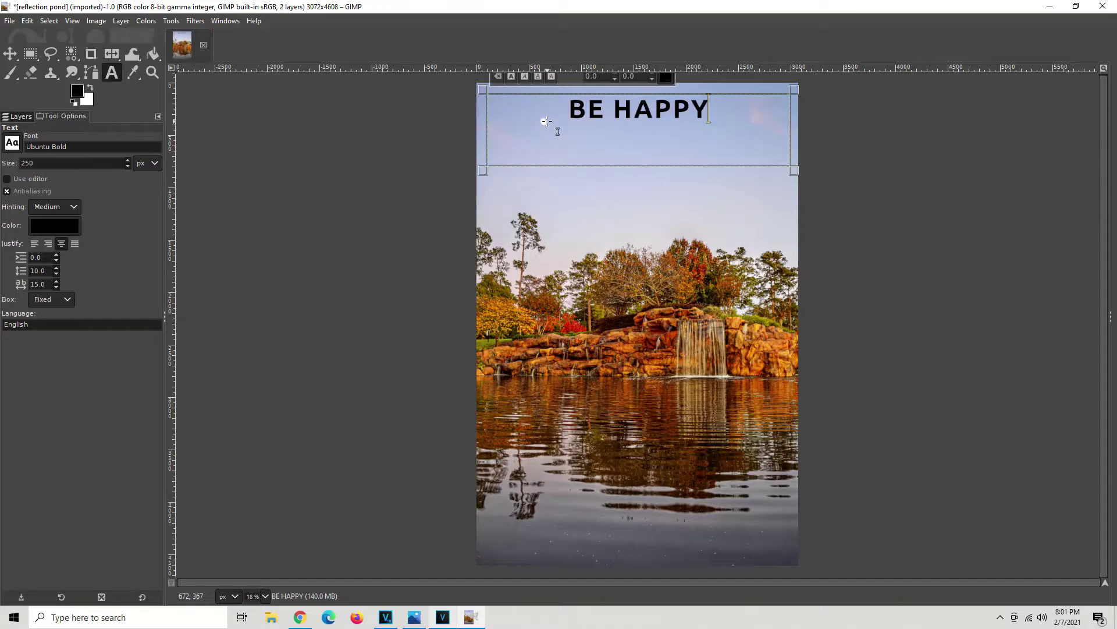
text(!)
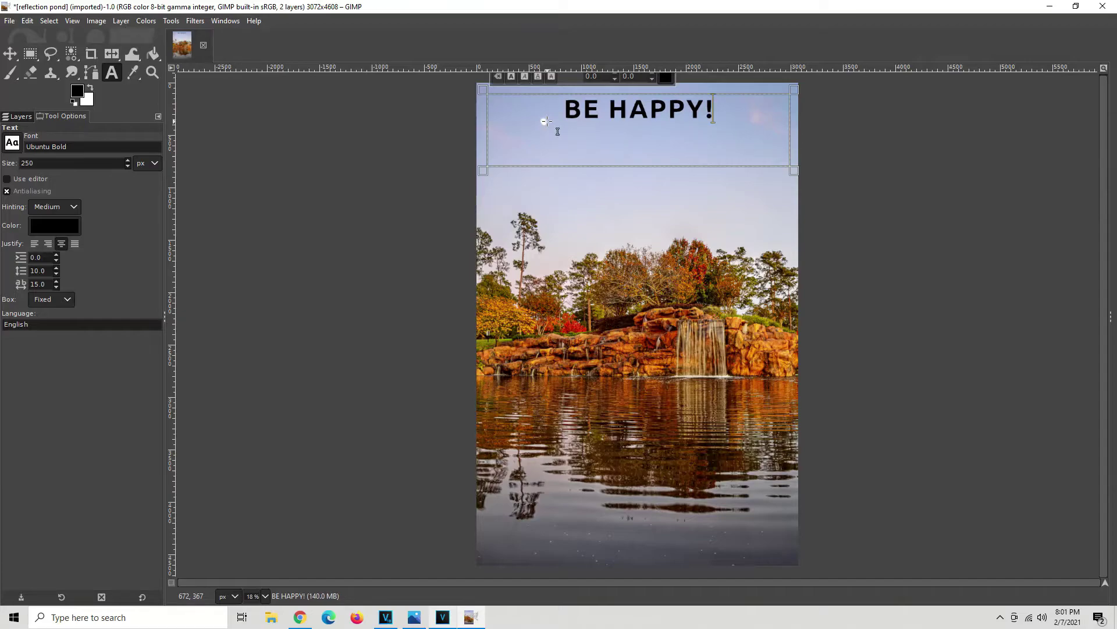
key(BackSpace)
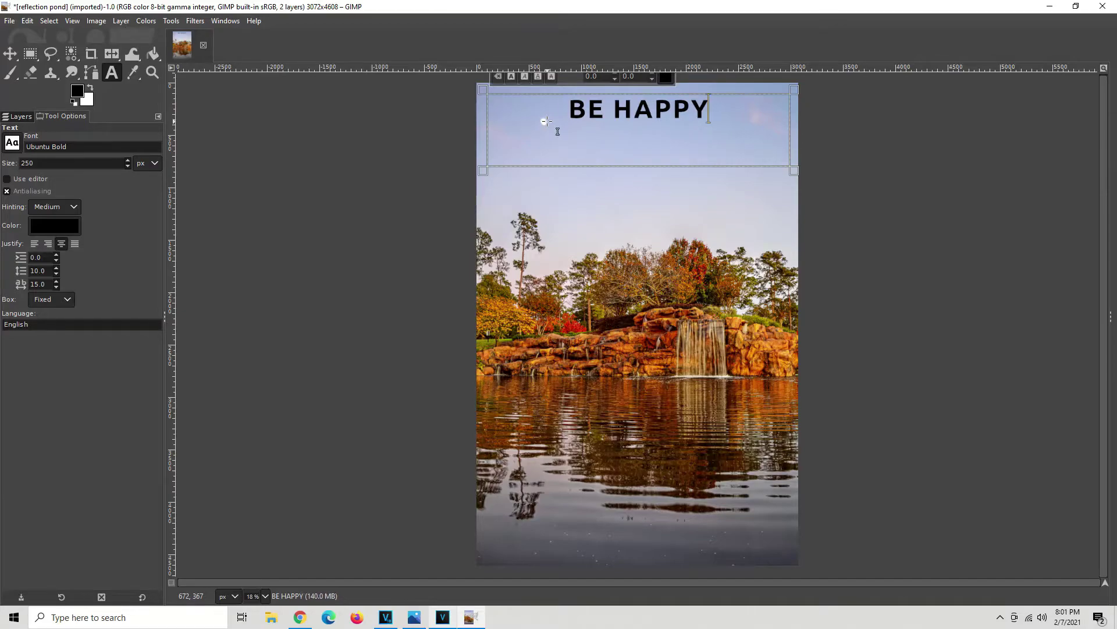
click(414, 618)
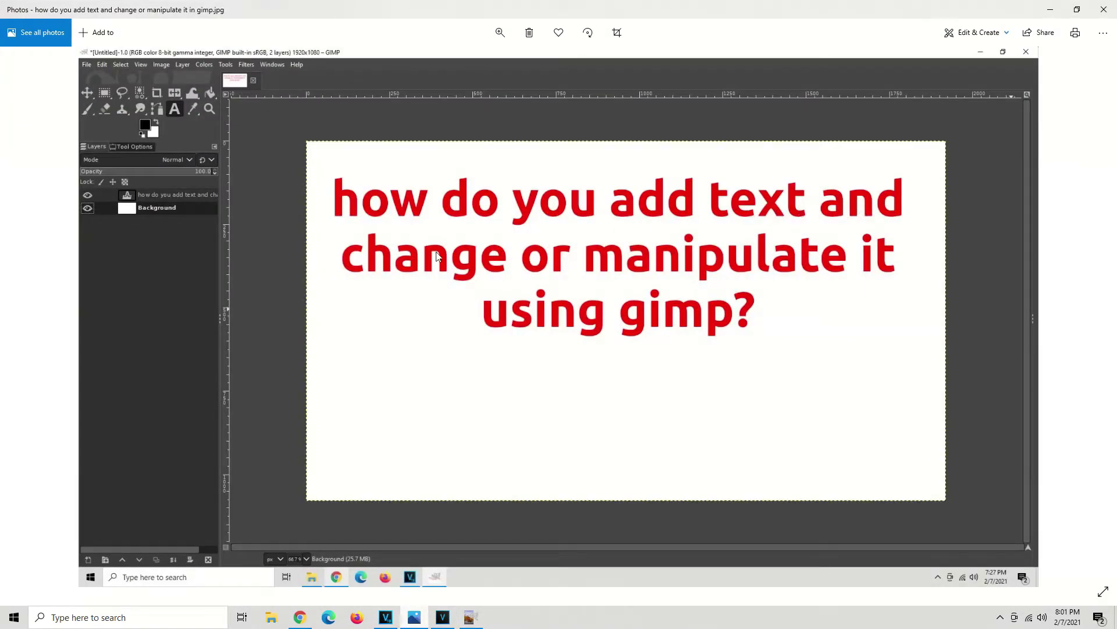
click(1051, 9)
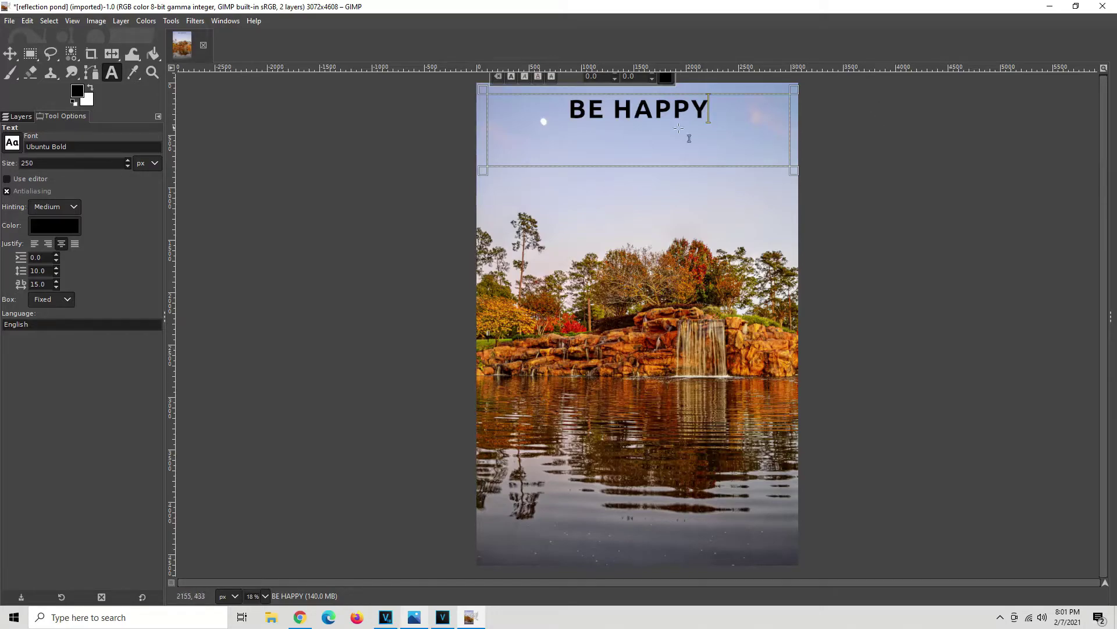
Exit text editing via the pond layer, make the BE HAPPY layer active, and return to Tool Options.
click(21, 117)
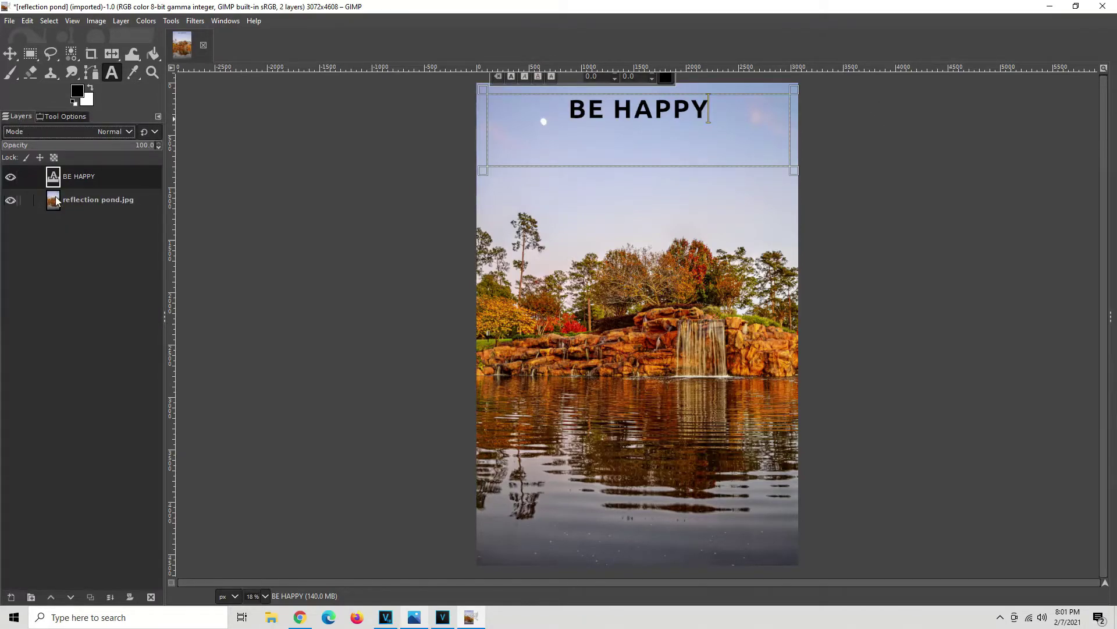
click(56, 201)
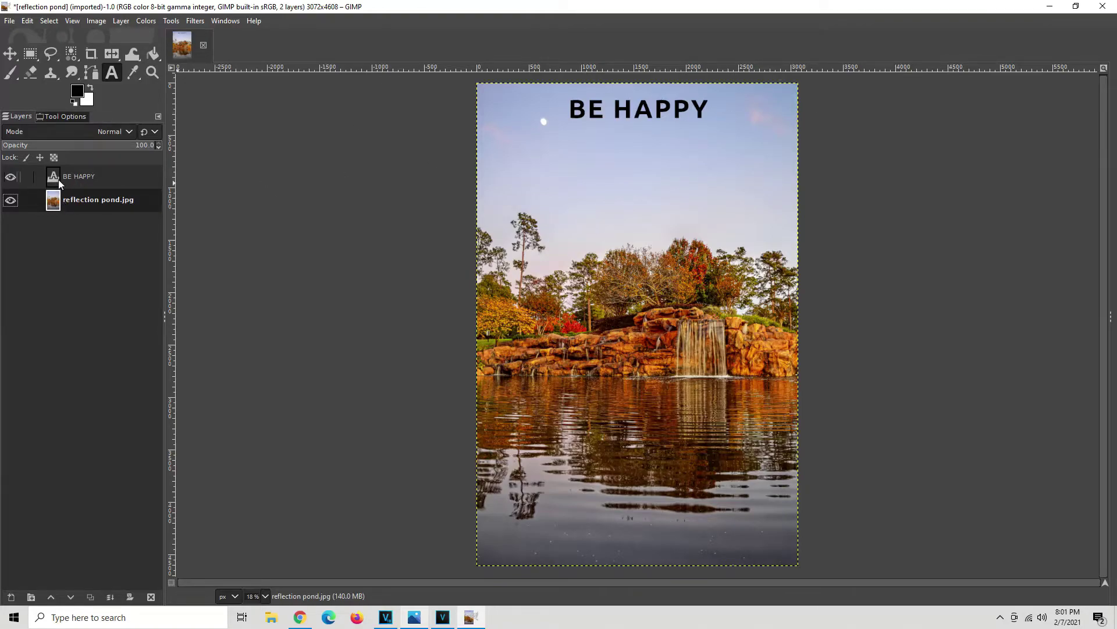
click(53, 178)
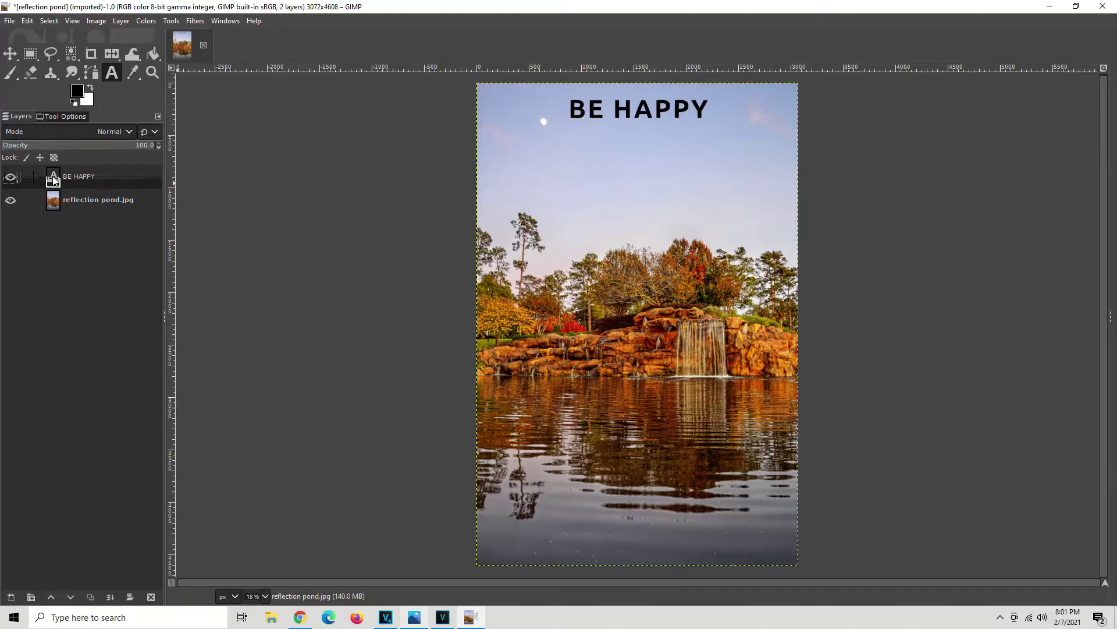
click(53, 177)
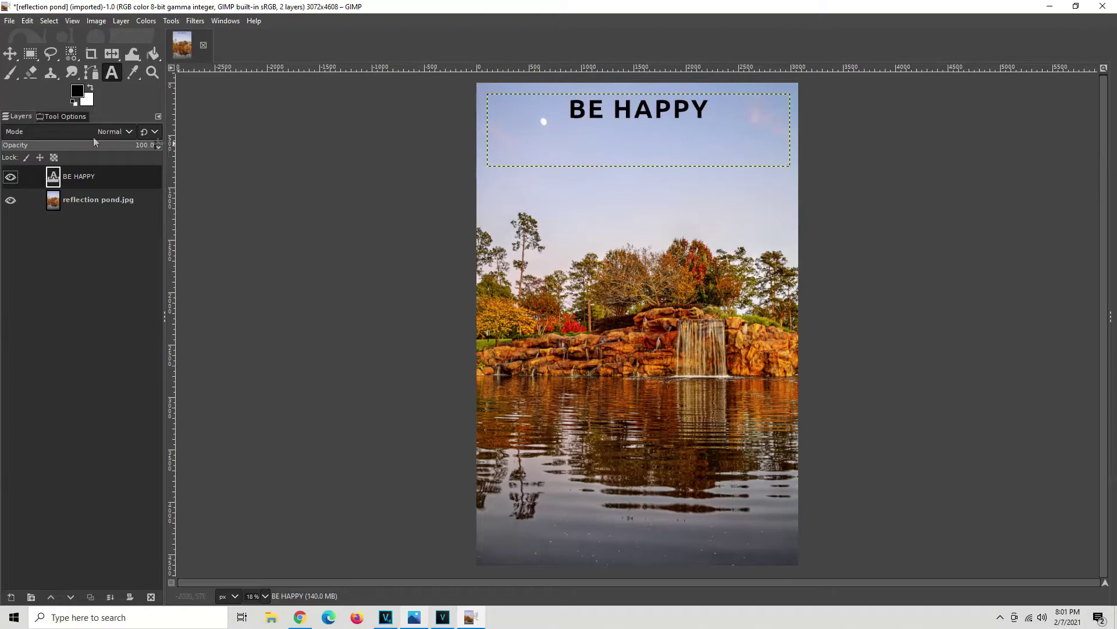
click(61, 116)
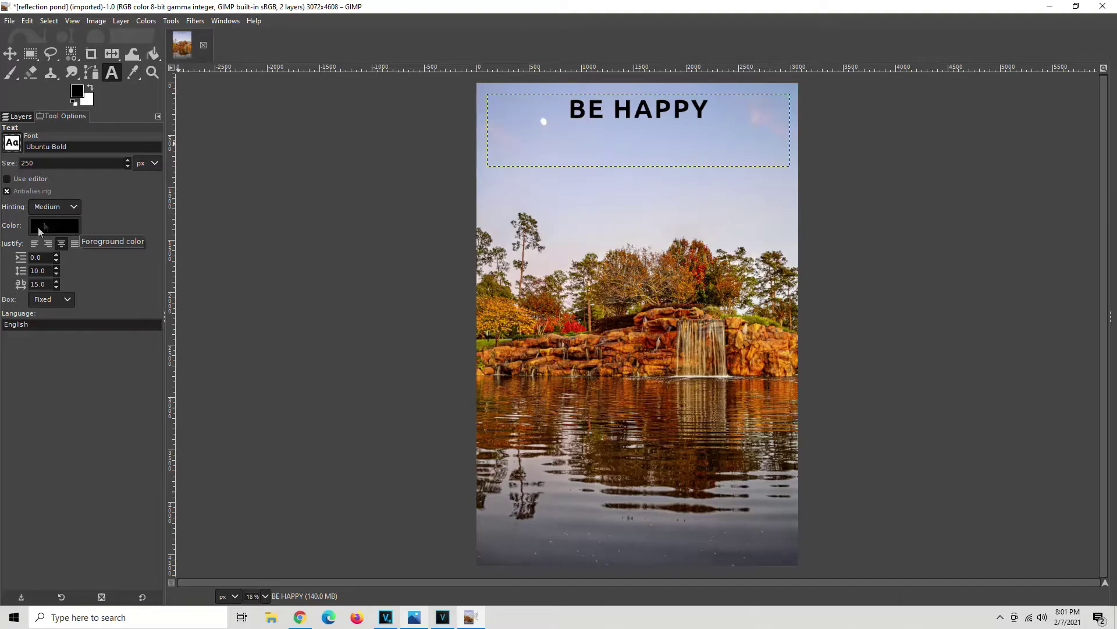
Set the Text tool colour to white (ffffff) in the Text Color dialog.
click(57, 229)
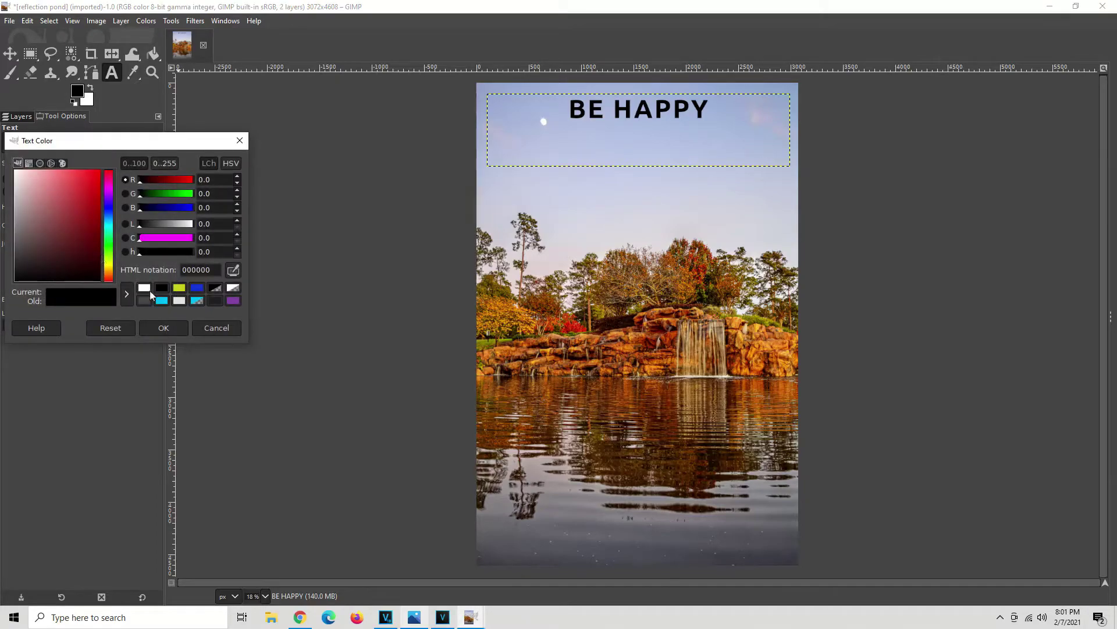
click(146, 289)
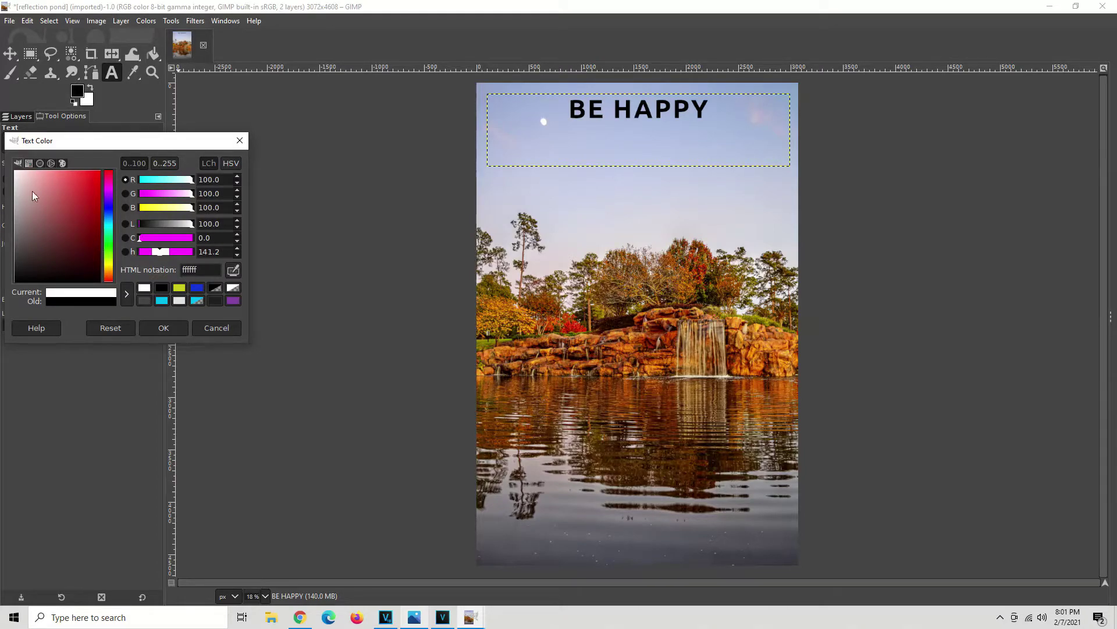
mouse_move(33, 195)
mouse_down()
mouse_move(89, 233)
mouse_move(12, 170)
mouse_up()
mouse_move(47, 227)
mouse_down()
mouse_move(86, 232)
mouse_move(60, 229)
mouse_move(14, 170)
mouse_up()
click(163, 328)
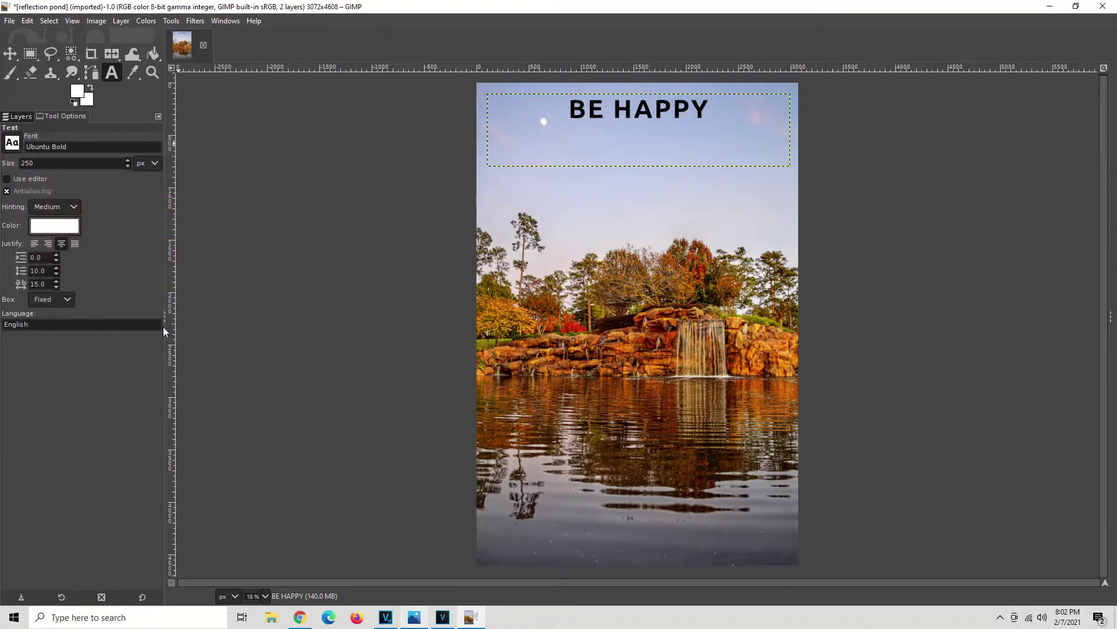
Activate the BE HAPPY text layer, then return to the text tool settings.
click(14, 119)
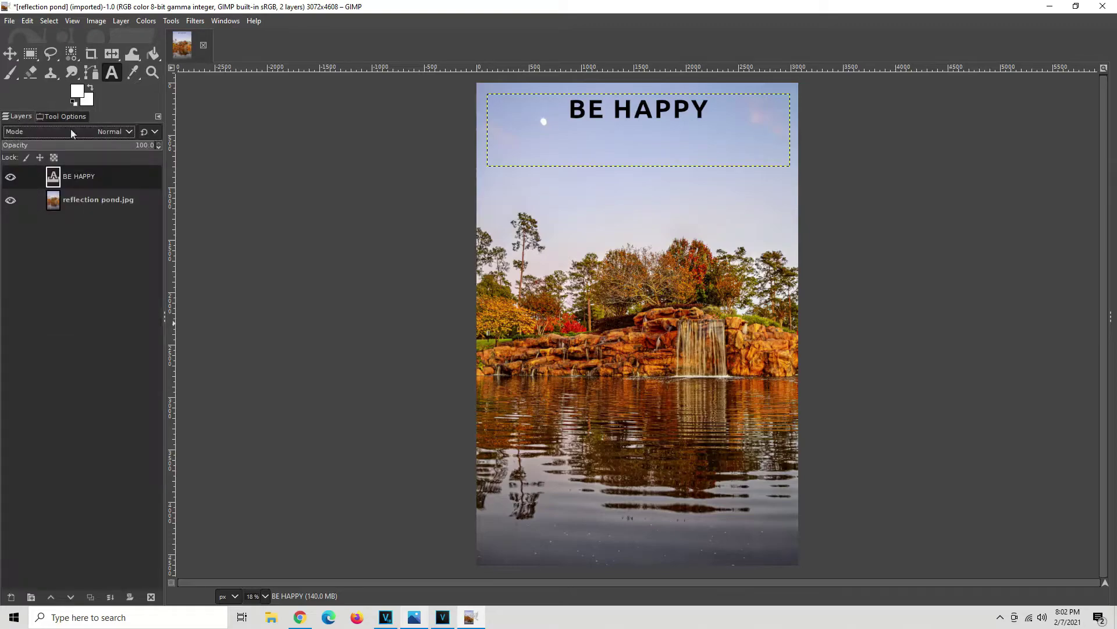
click(78, 117)
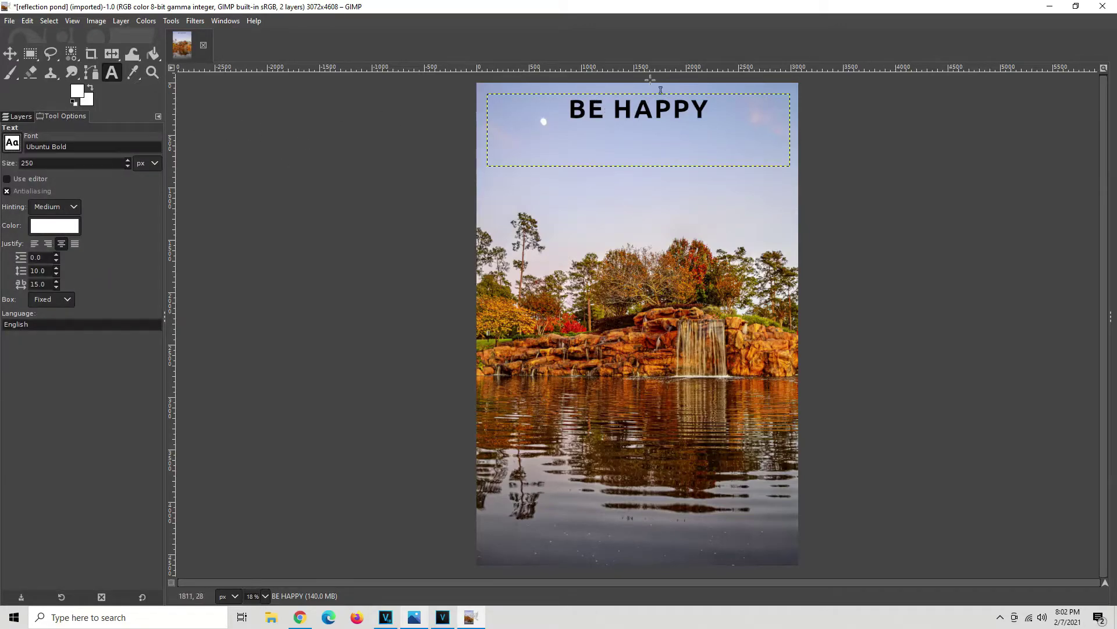
click(17, 117)
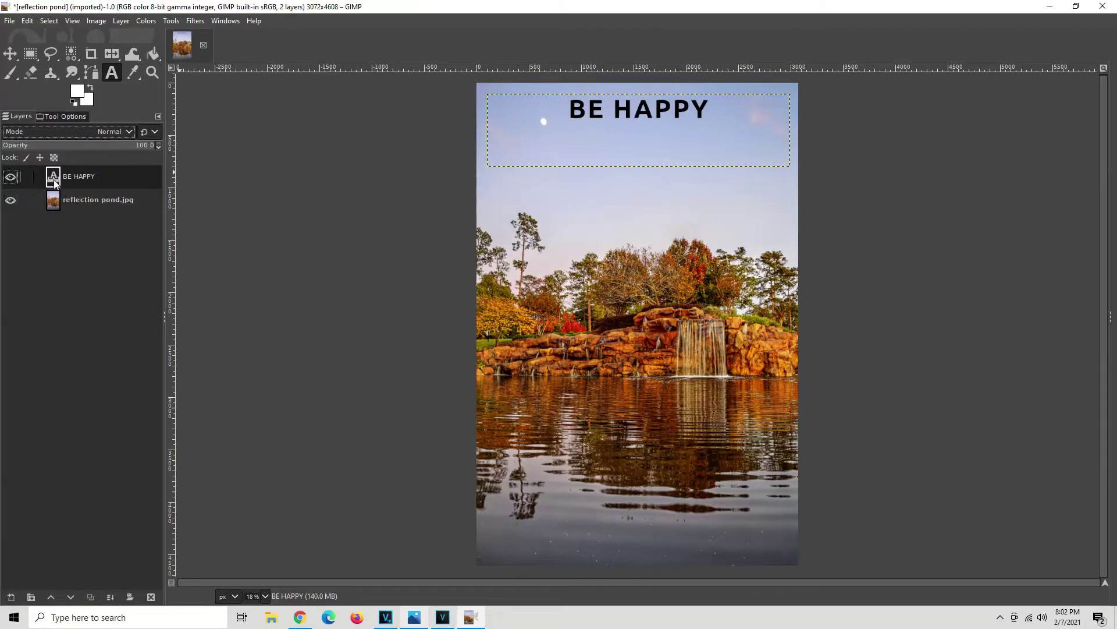
click(49, 116)
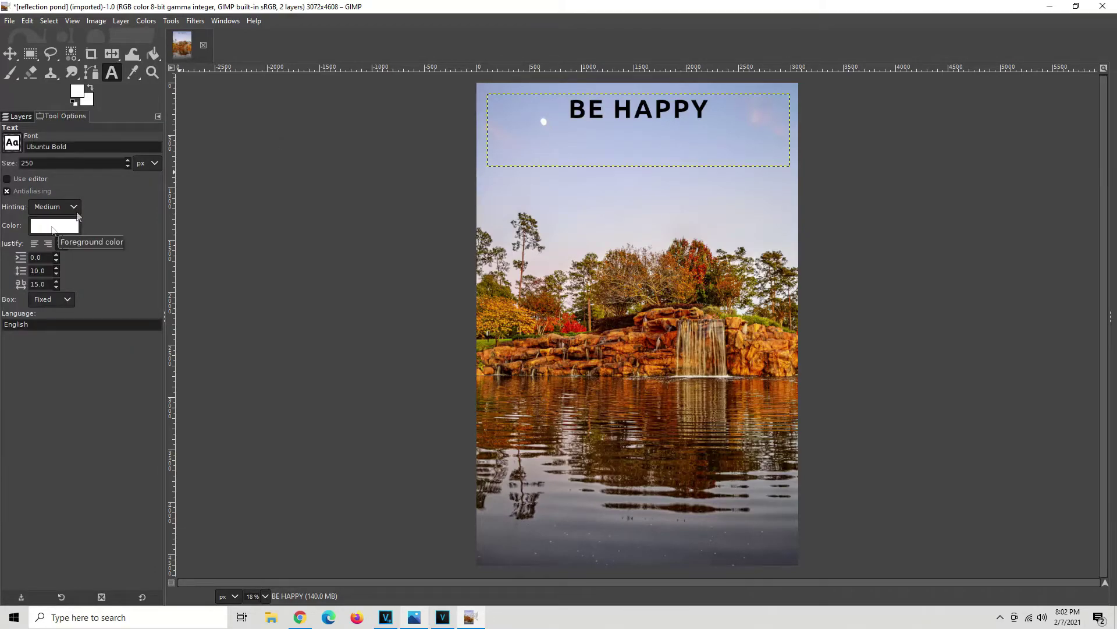
click(18, 117)
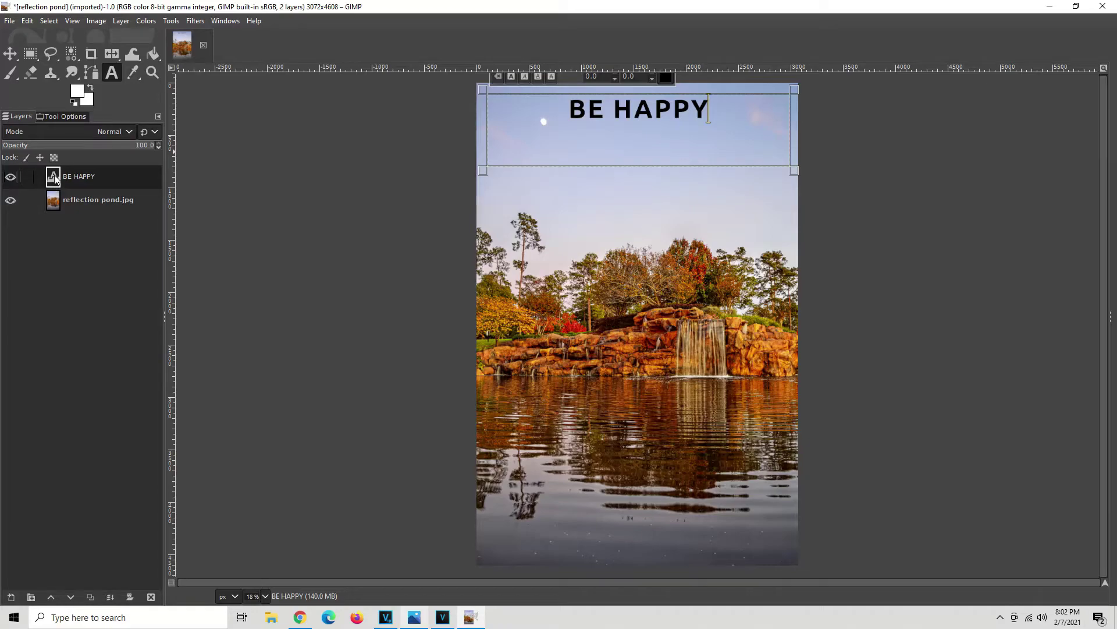
click(48, 116)
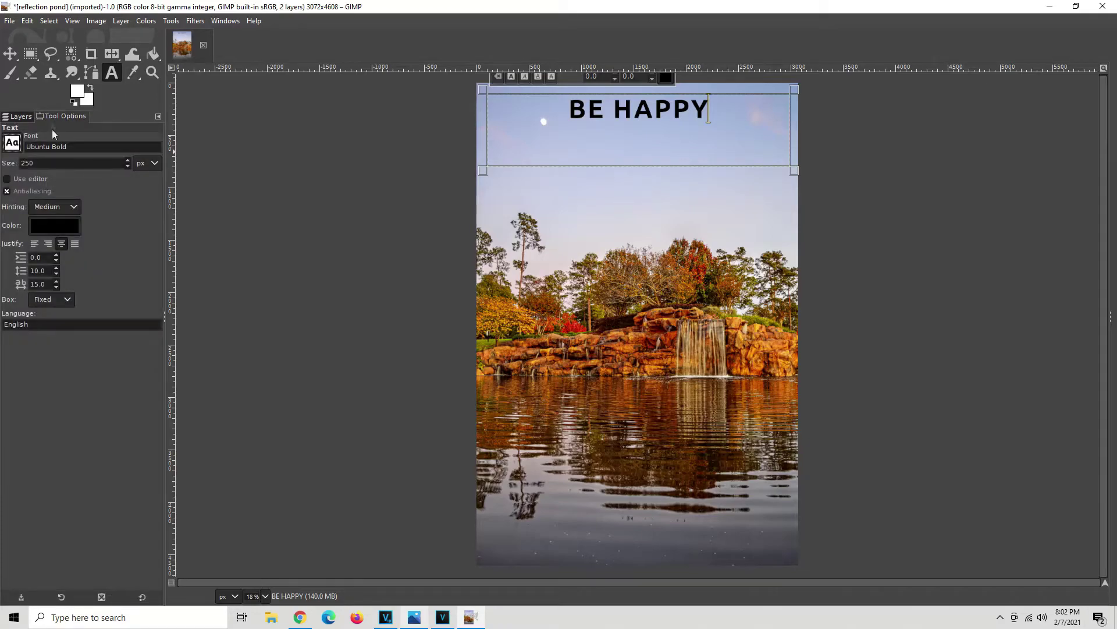
Recolour the BE HAPPY lettering white through the Text Color dialog.
click(60, 231)
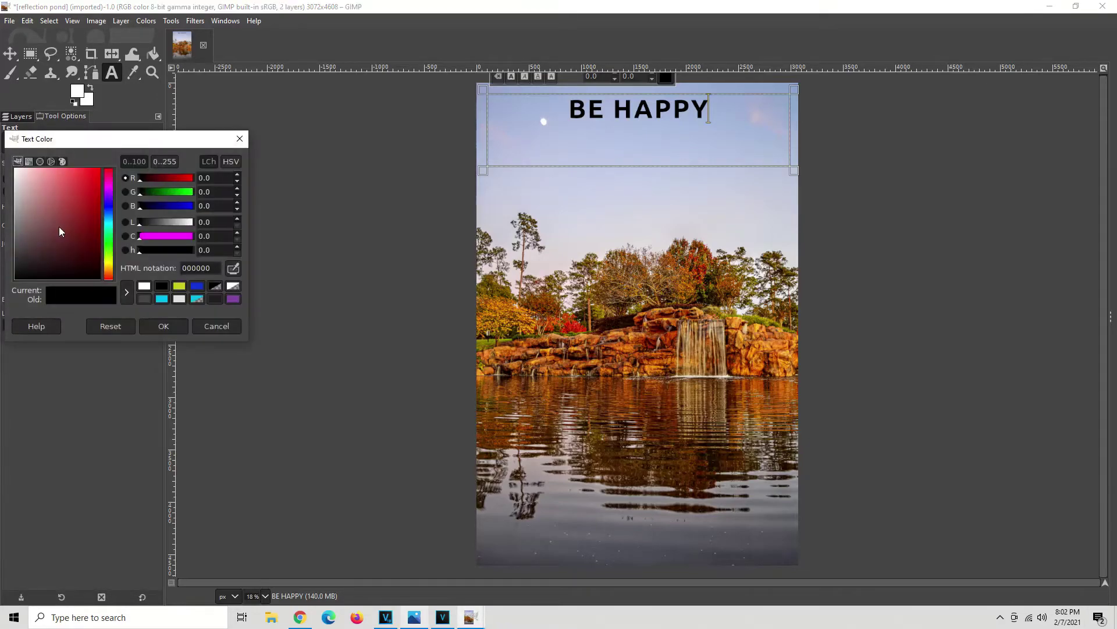
click(245, 140)
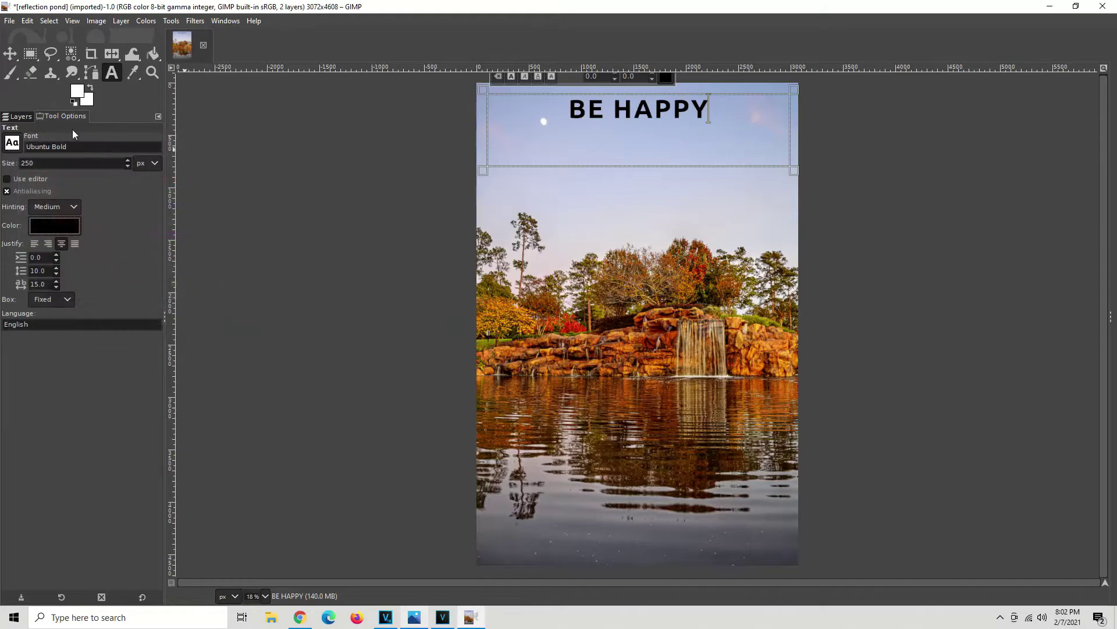
click(77, 226)
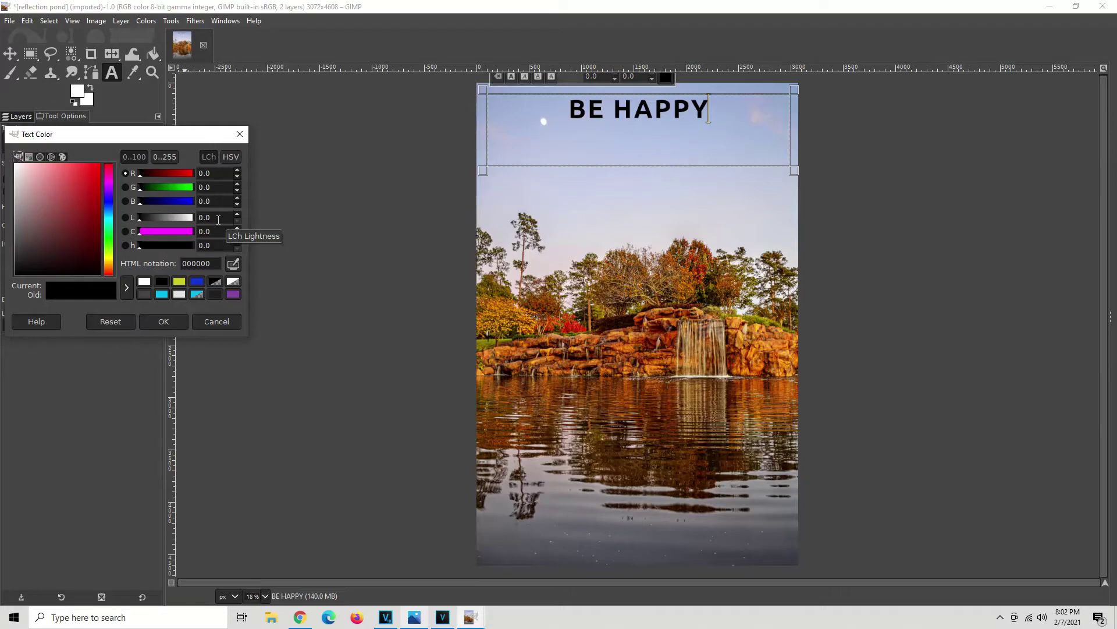
click(239, 133)
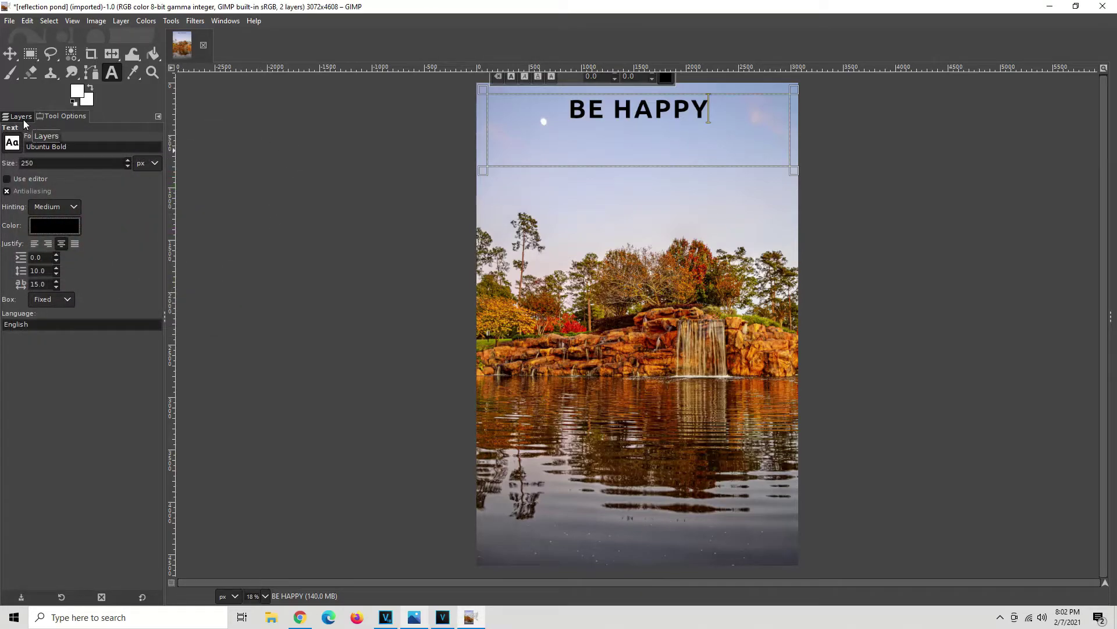
click(59, 229)
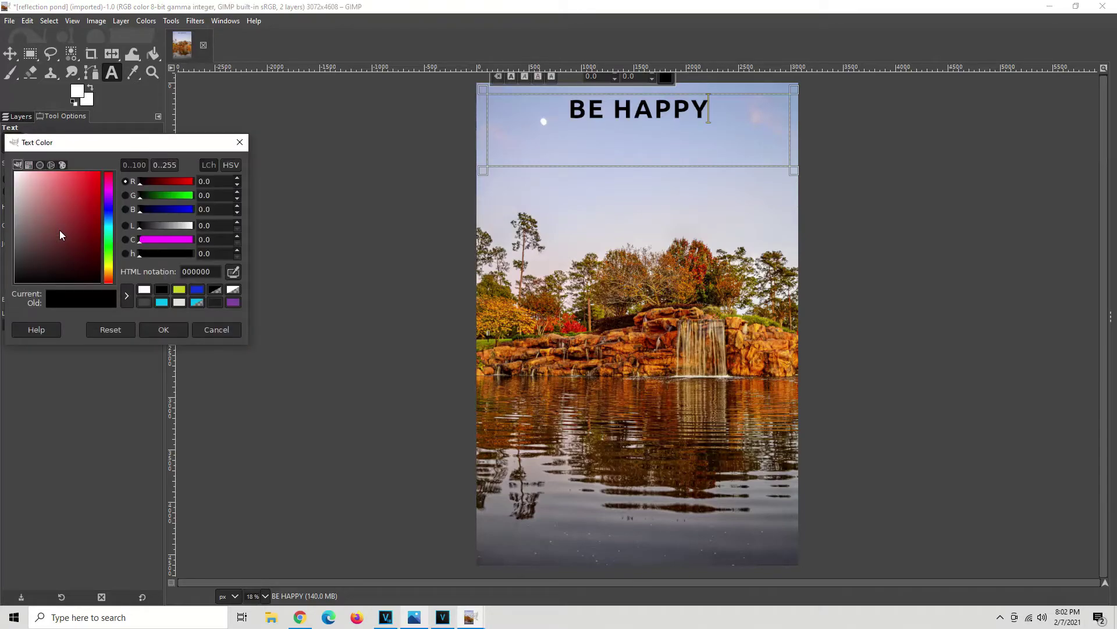
click(143, 289)
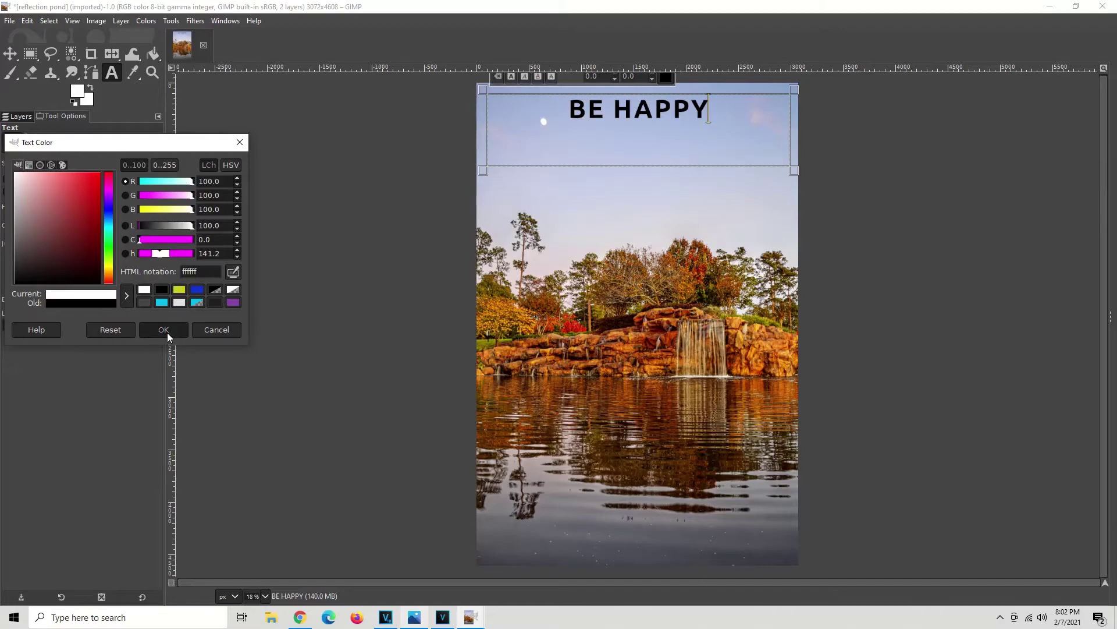
click(166, 330)
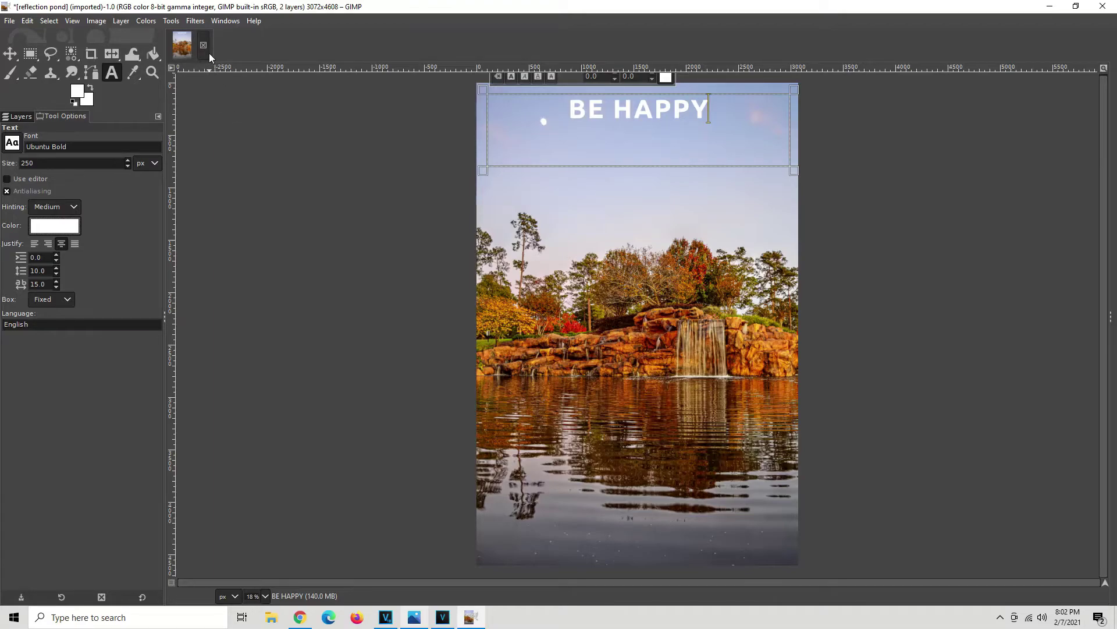
click(195, 22)
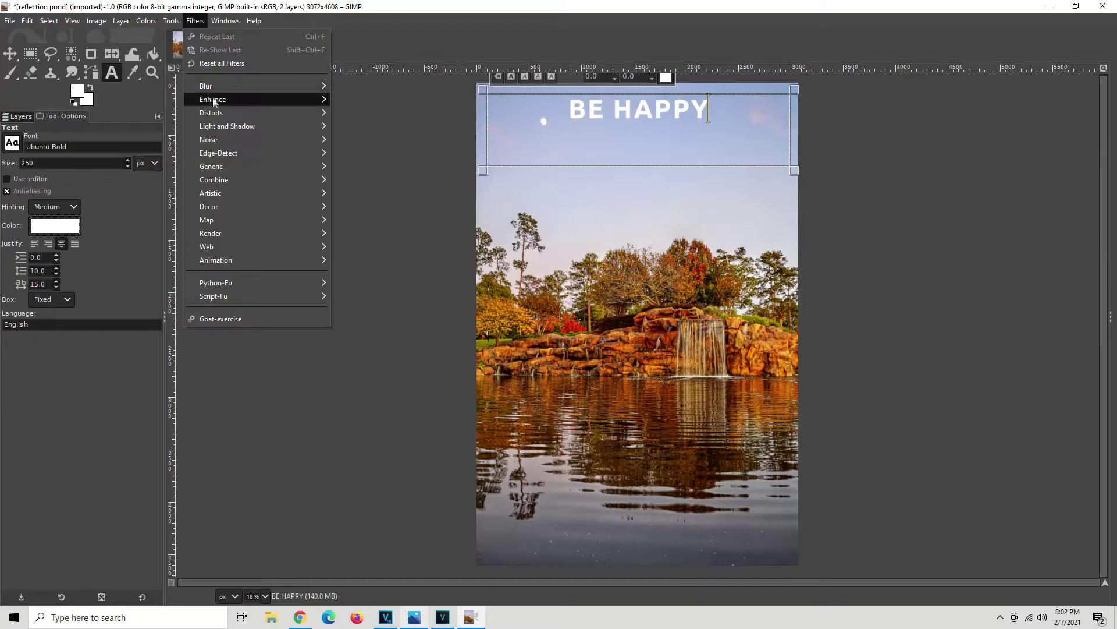
Apply Filters > Light and Shadow > Drop Shadow to the BE HAPPY text.
mouse_move(224, 184)
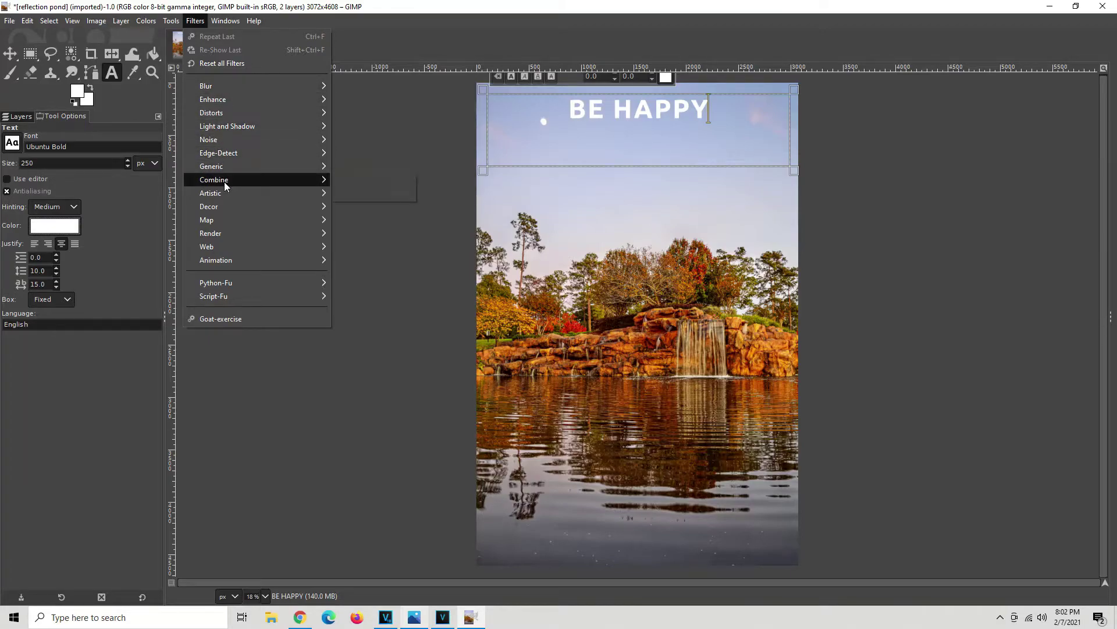
mouse_move(244, 127)
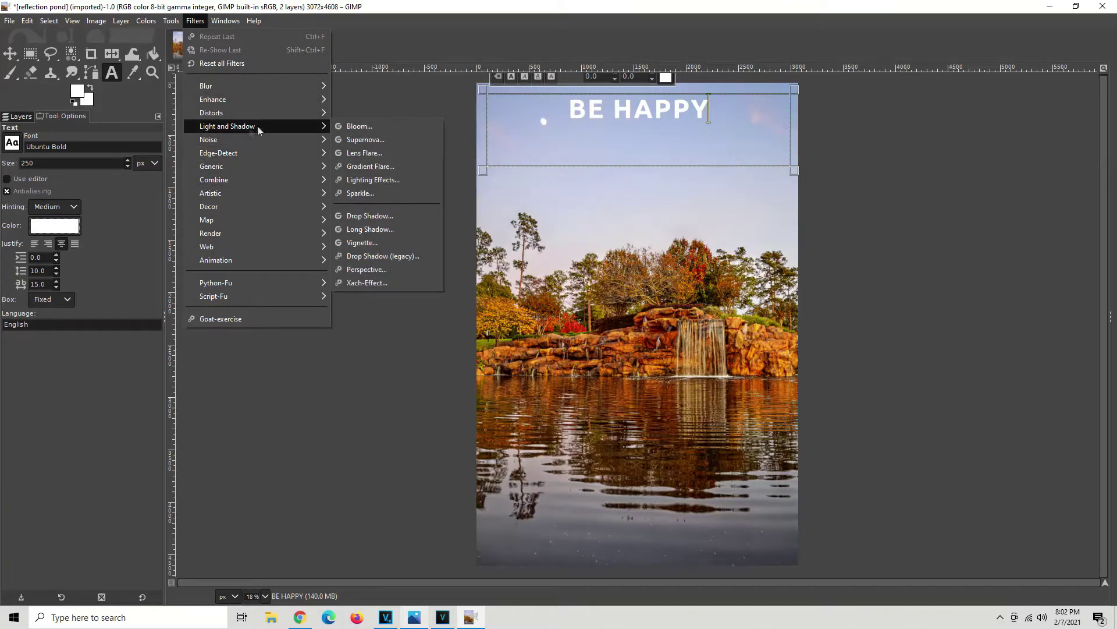
click(372, 216)
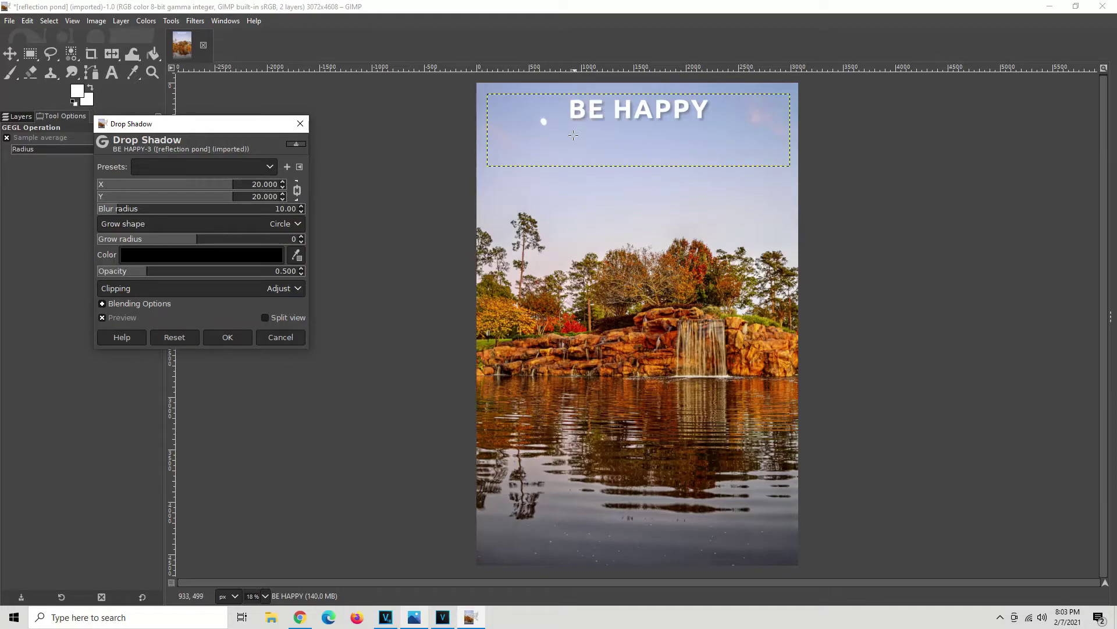
Adjust the linked X/Y shadow offsets up to about 51, then back down to about 19.
click(282, 182)
click(283, 182)
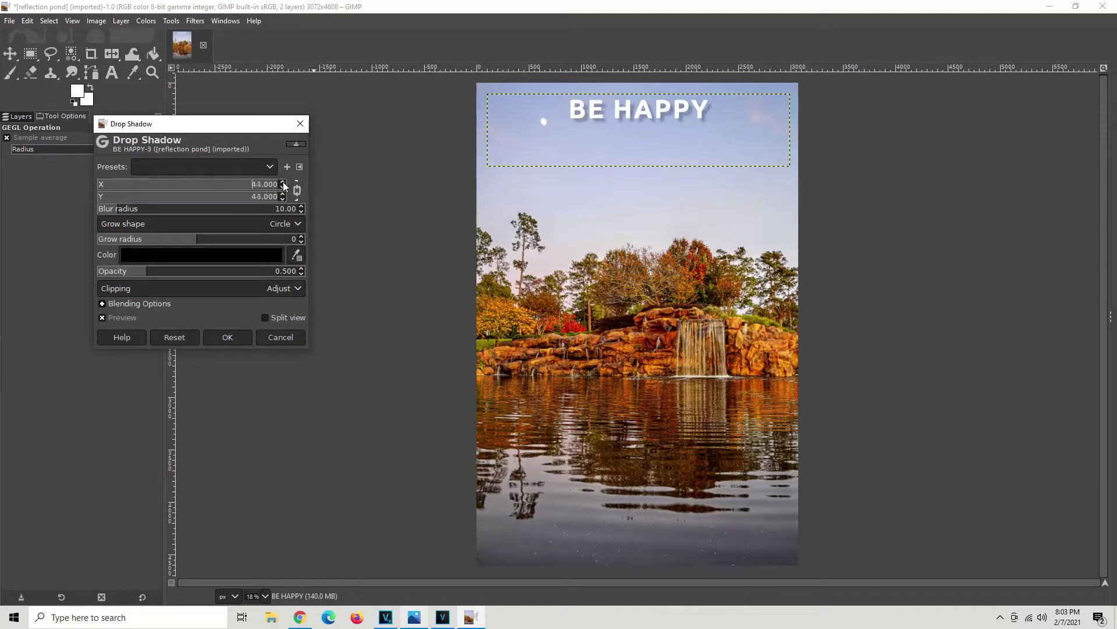
click(282, 181)
drag(274, 186, 273, 185)
click(283, 187)
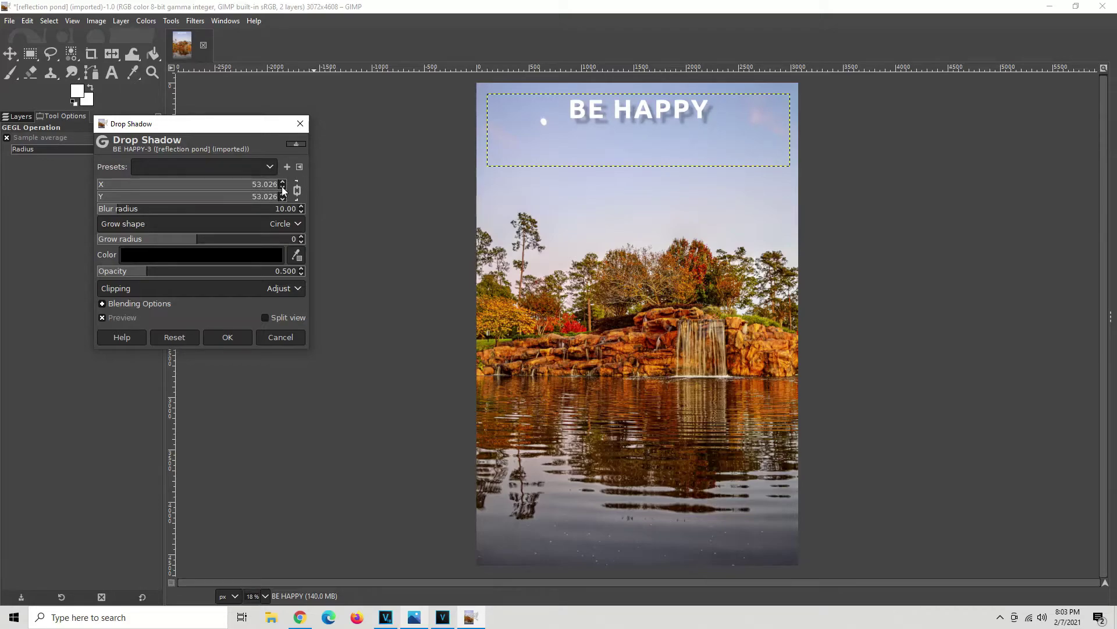
click(283, 187)
drag(283, 187, 283, 187)
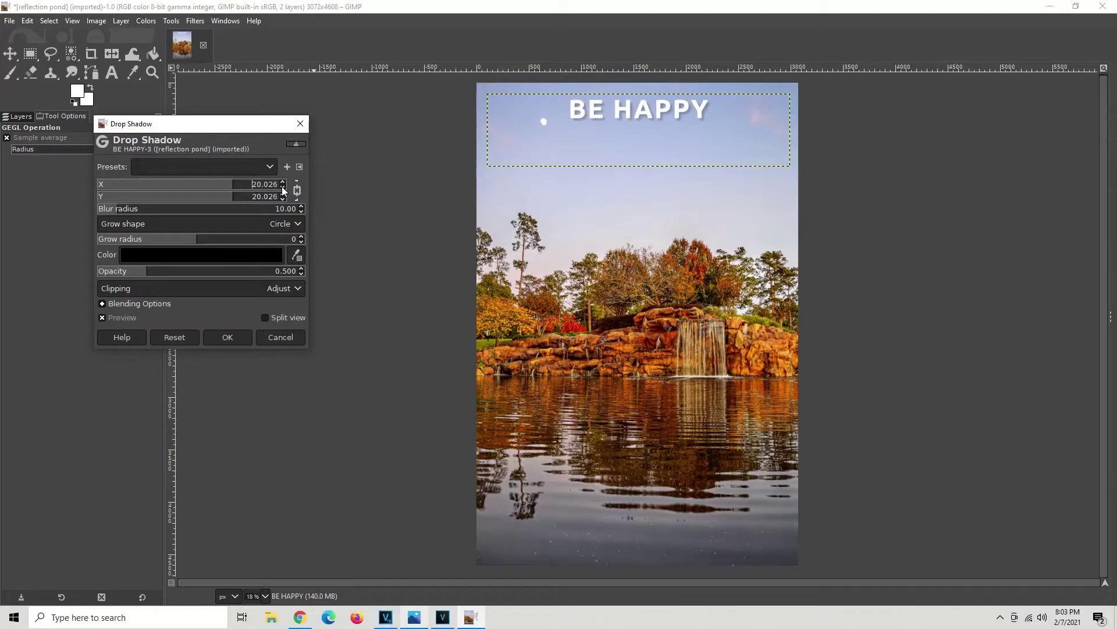
click(283, 187)
Unlink the shadow offsets and set the X offset to 20, keeping Y near 19.
click(297, 192)
click(298, 191)
scroll(283, 181, up, 9)
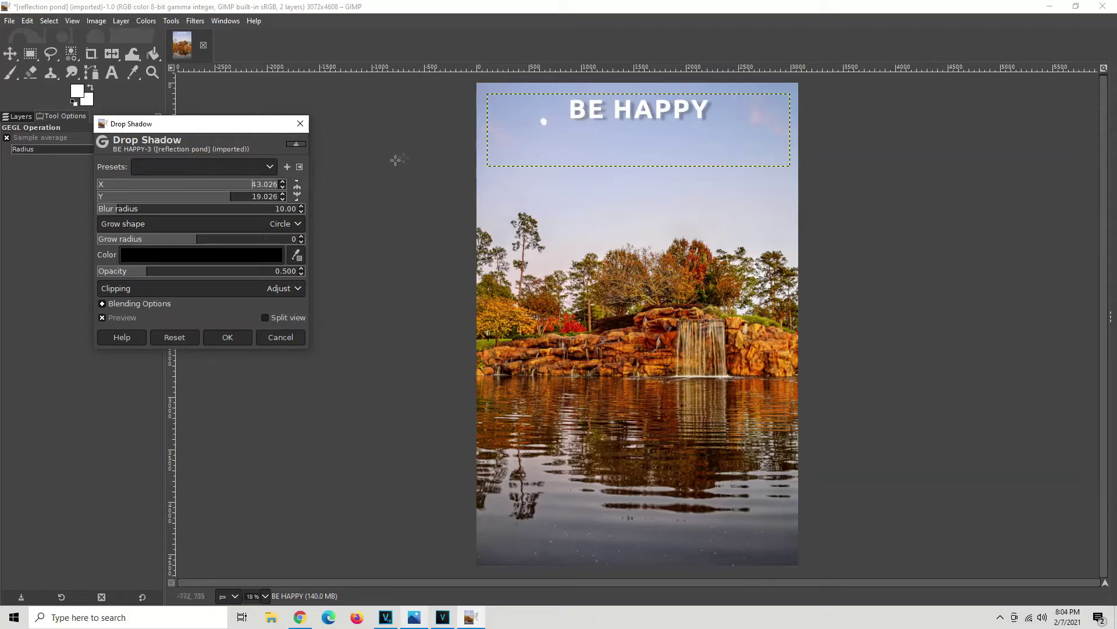
drag(282, 187, 280, 185)
click(271, 185)
key(ctrl+a)
text(20)
key(Return)
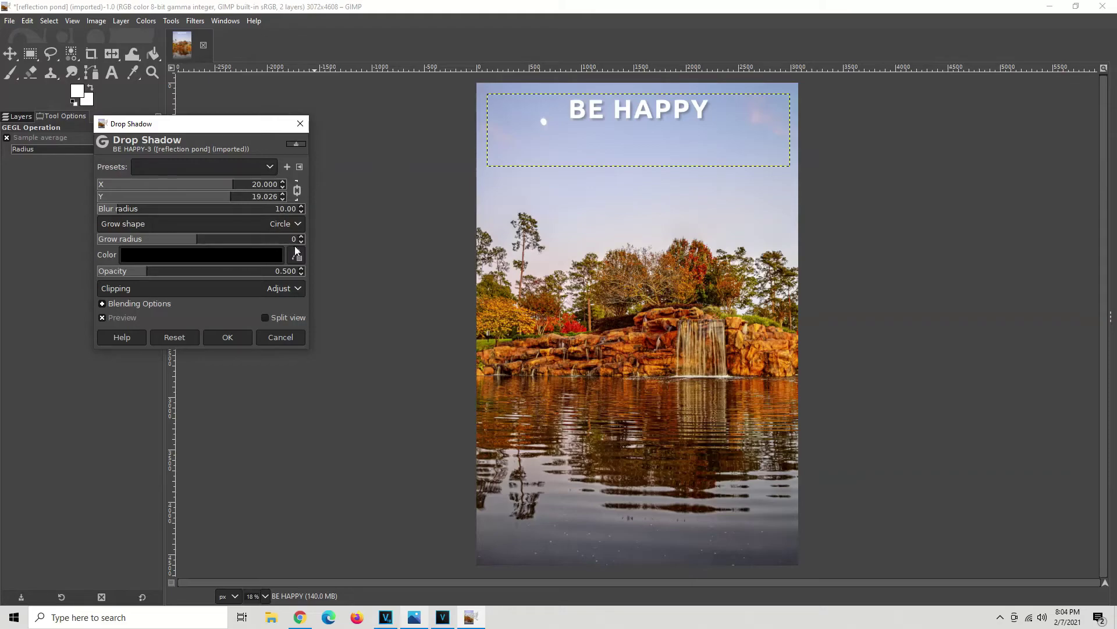
Set the drop shadow blur radius to 0 and apply the shadow to 'BE HAPPY'.
click(301, 210)
click(228, 337)
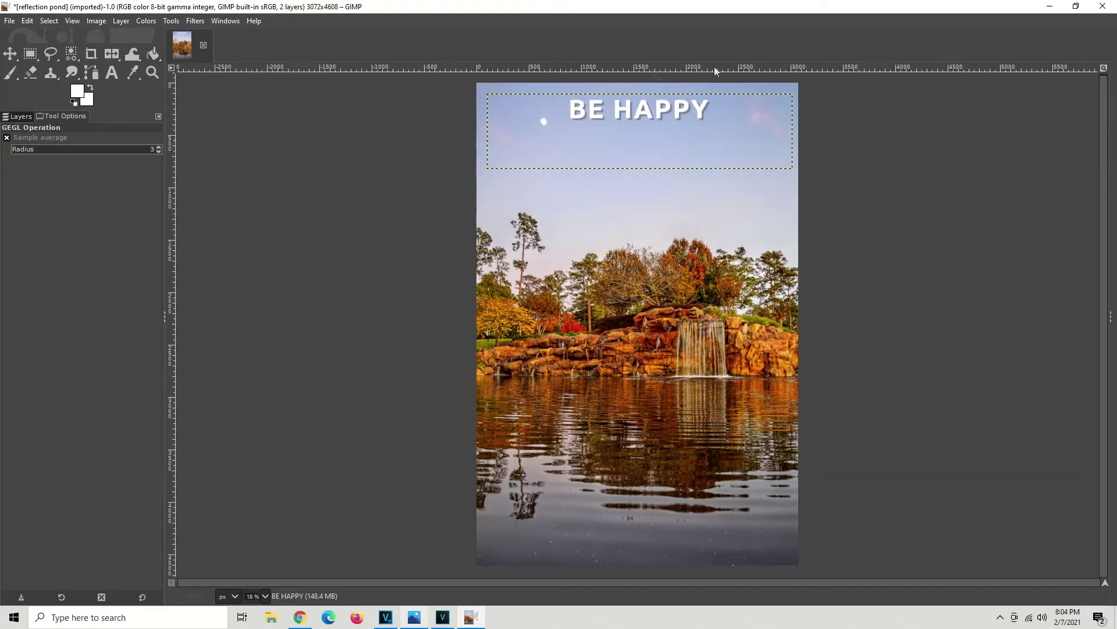
With the Move tool, drag the 'BE HAPPY' layer down and right onto the treetops.
click(10, 54)
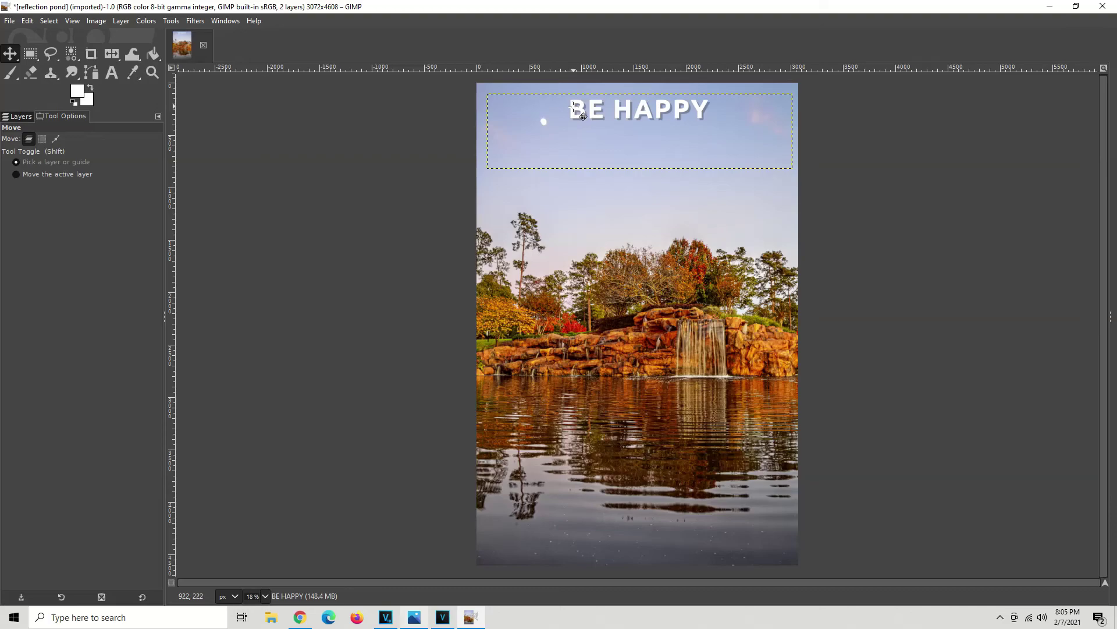
drag(572, 107, 653, 218)
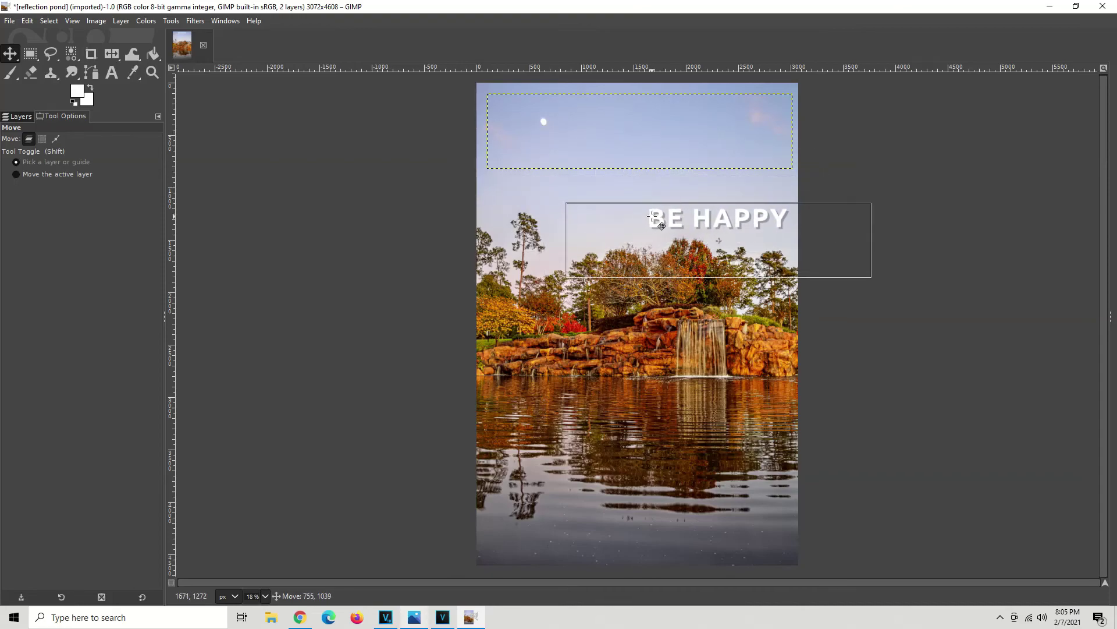